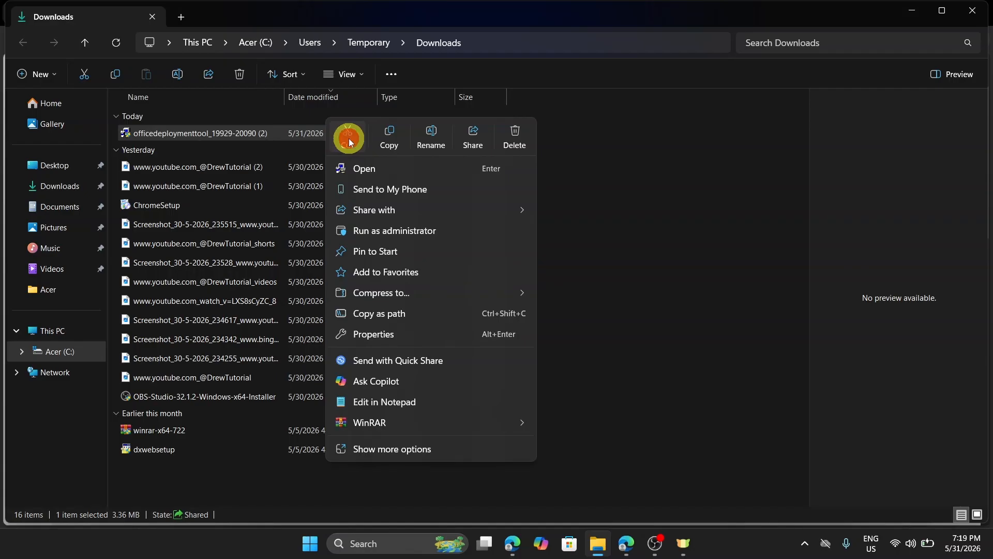
click(349, 137)
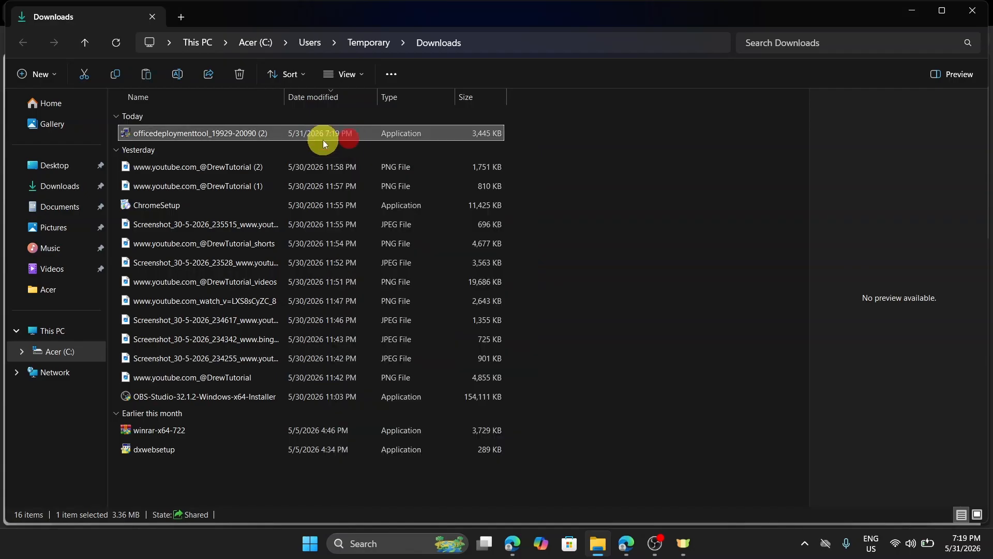
click(64, 349)
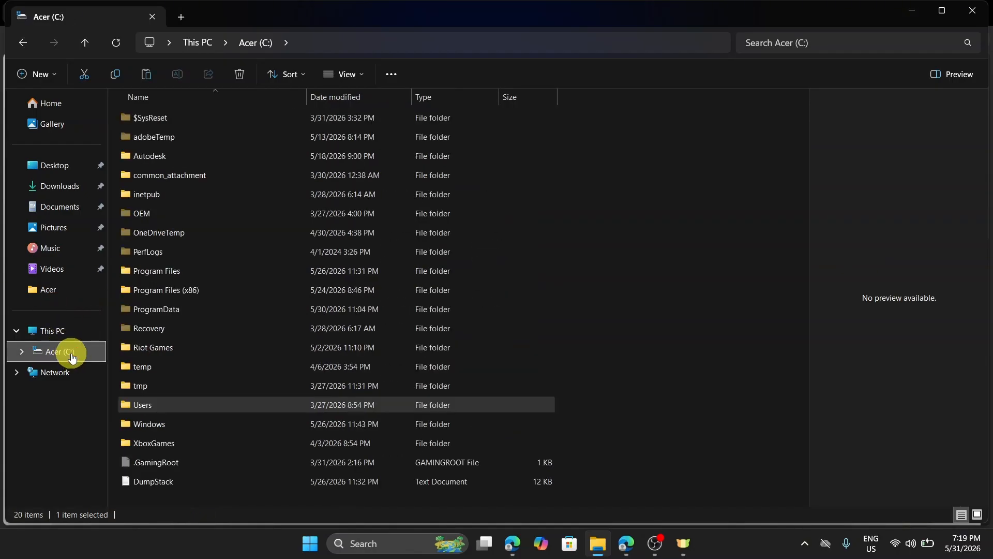
right_click(657, 336)
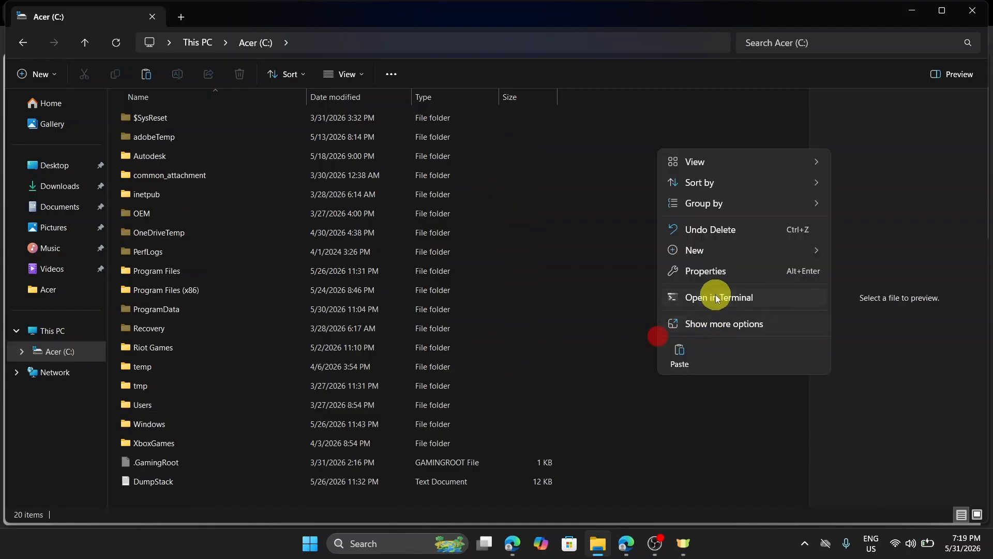
mouse_move(687, 250)
click(638, 248)
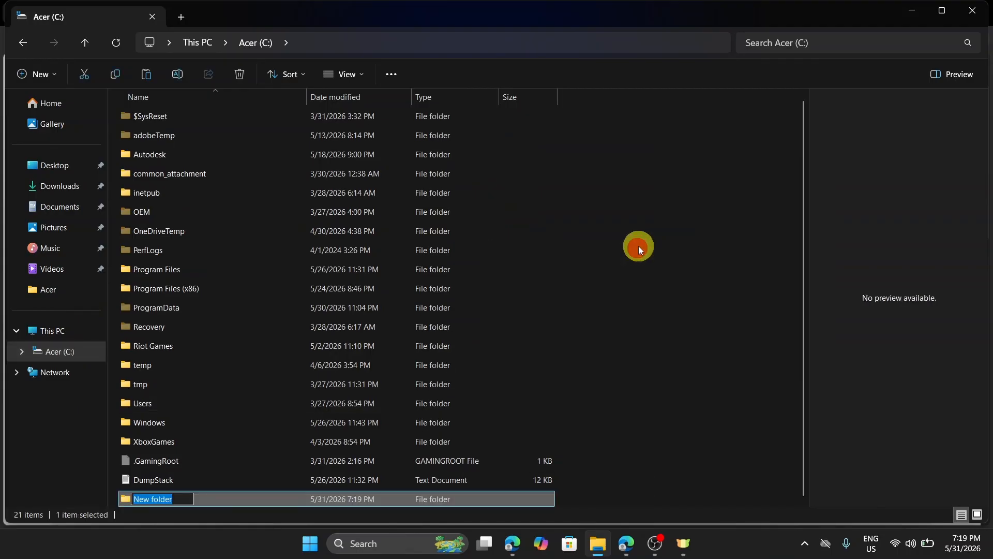
text(Of)
text(fice)
key(BackSpace)
text(ce 2026)
key(Return)
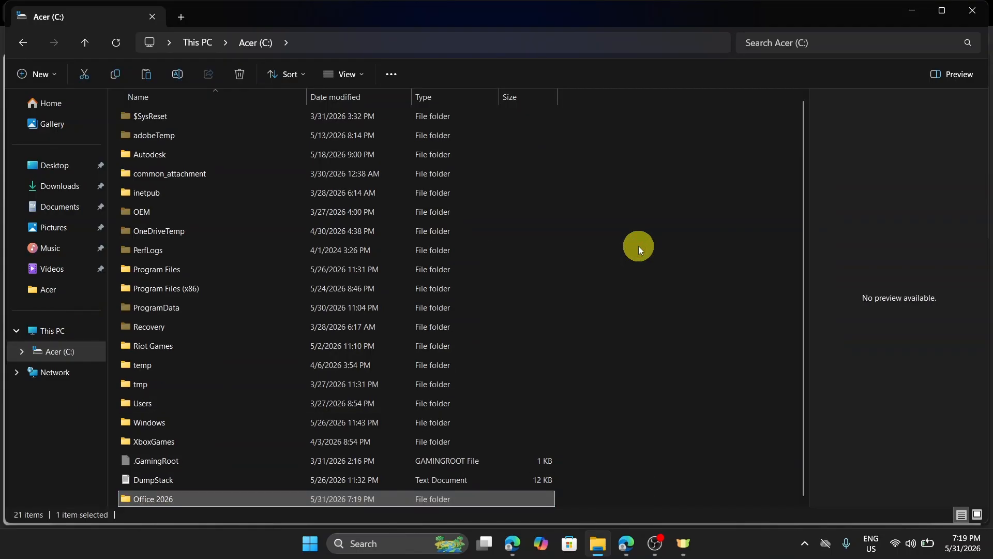
Open the Office 2026 folder and paste the cut deployment tool file into it
double_click(335, 501)
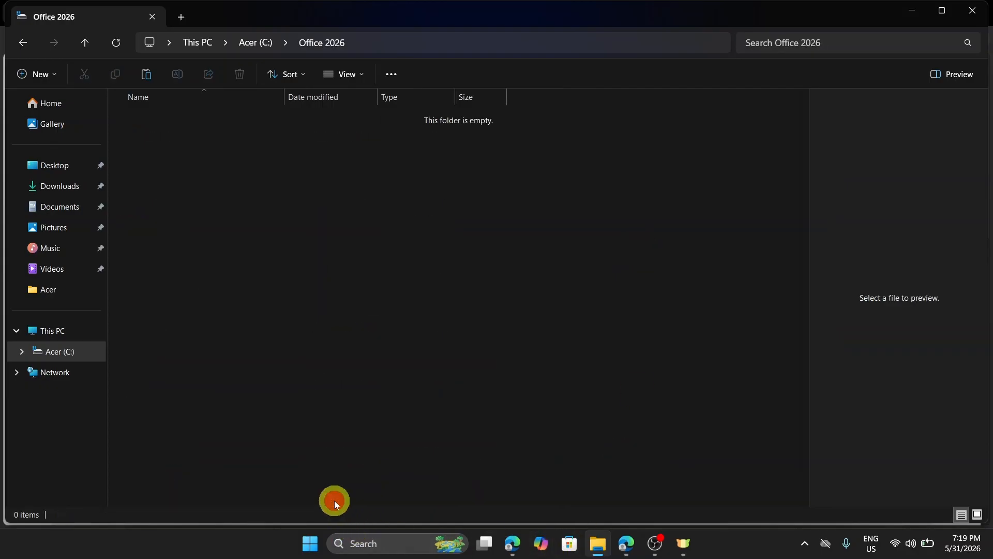
right_click(358, 278)
click(380, 306)
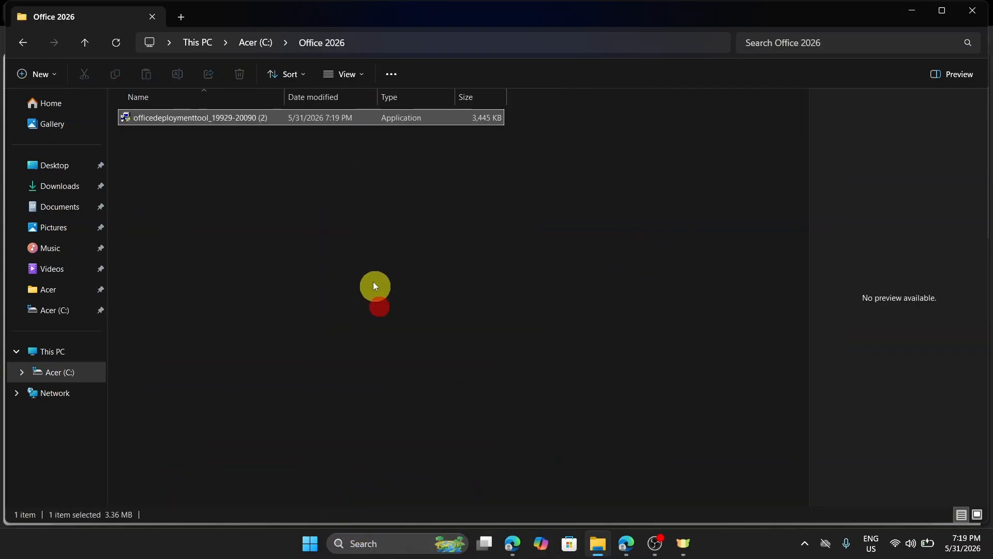
Run the Office Deployment Tool from the Office 2026 folder and accept the Microsoft Software License Terms
double_click(303, 117)
click(449, 408)
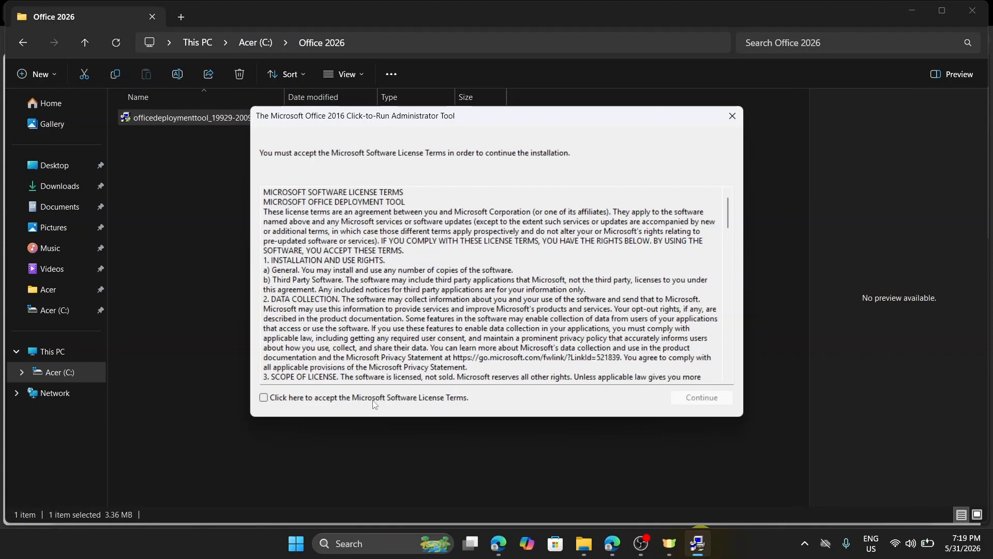
click(278, 397)
click(701, 397)
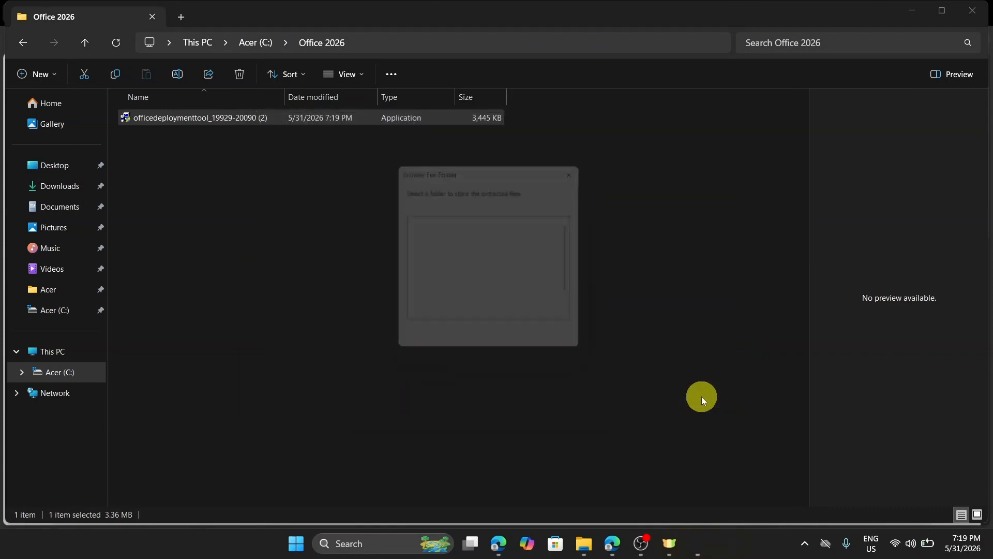
Extract the deployment tool files into the Office 2026 folder on the Acer (C:) drive
scroll(466, 305, down, 1)
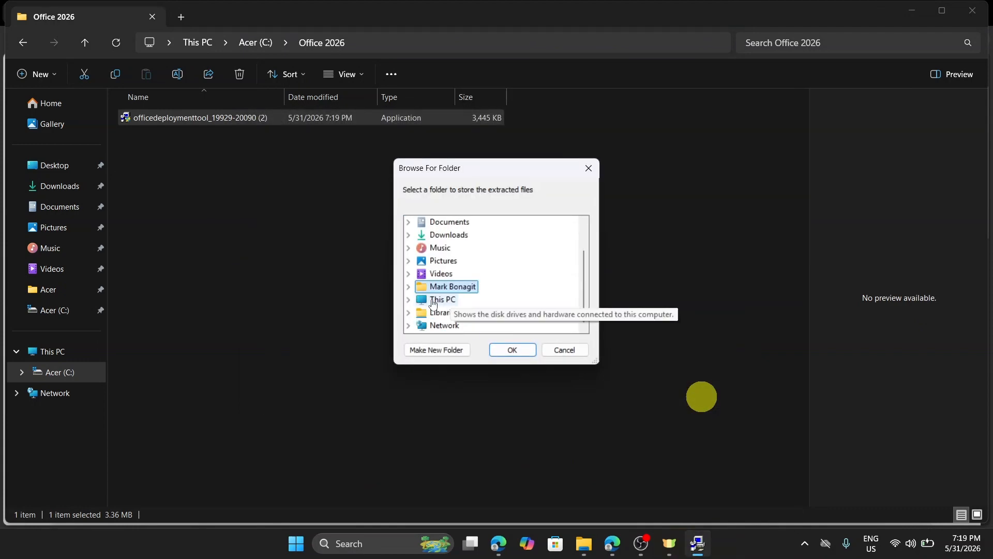
double_click(434, 303)
double_click(445, 298)
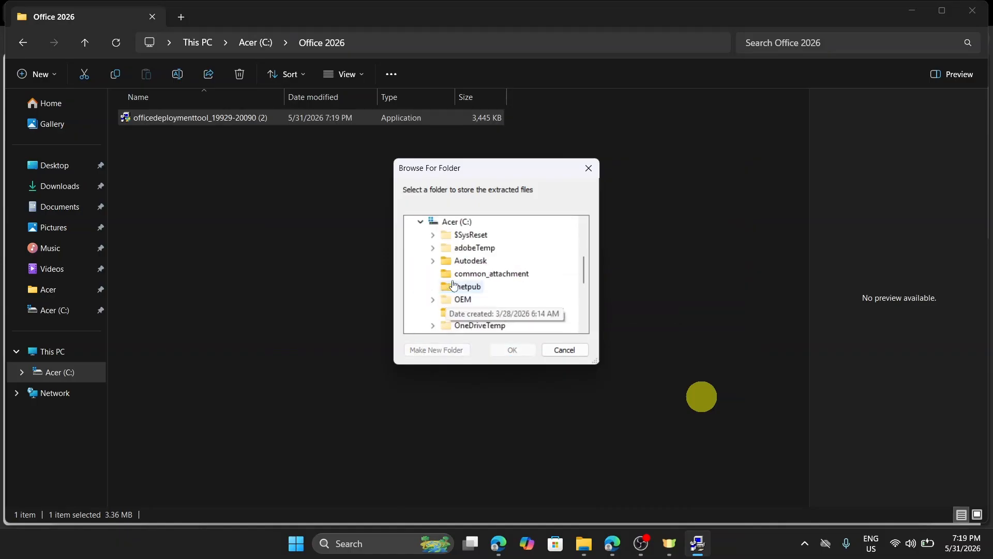
click(450, 226)
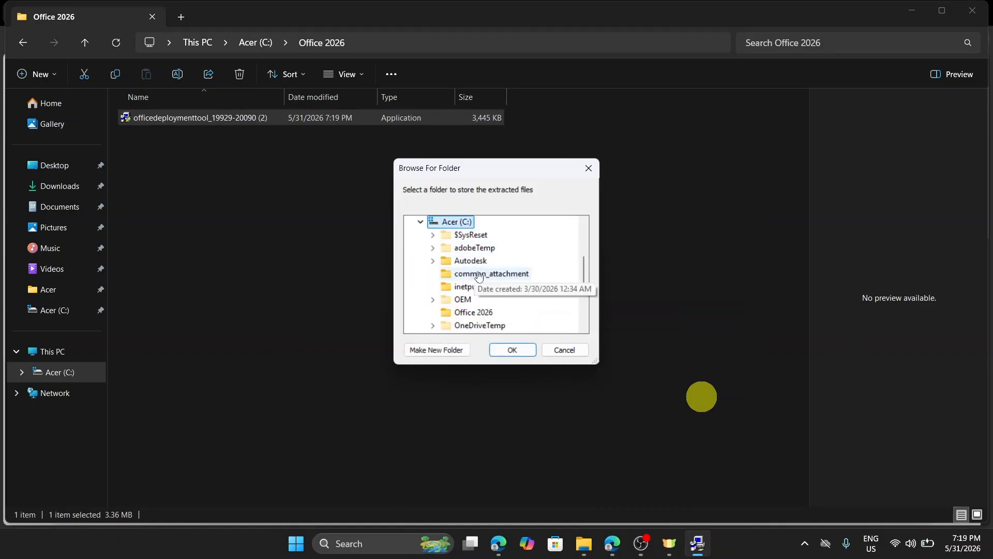
scroll(490, 285, down, 2)
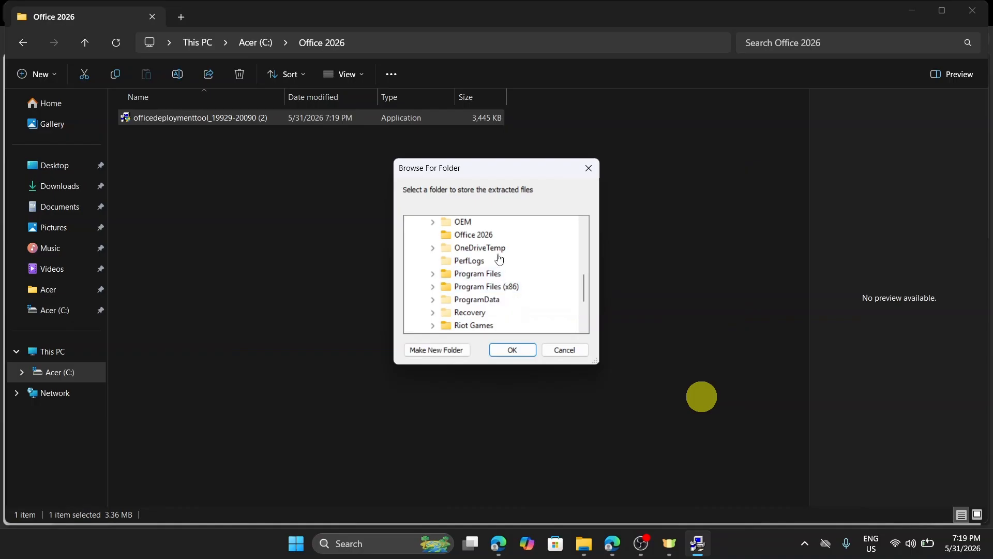
click(473, 240)
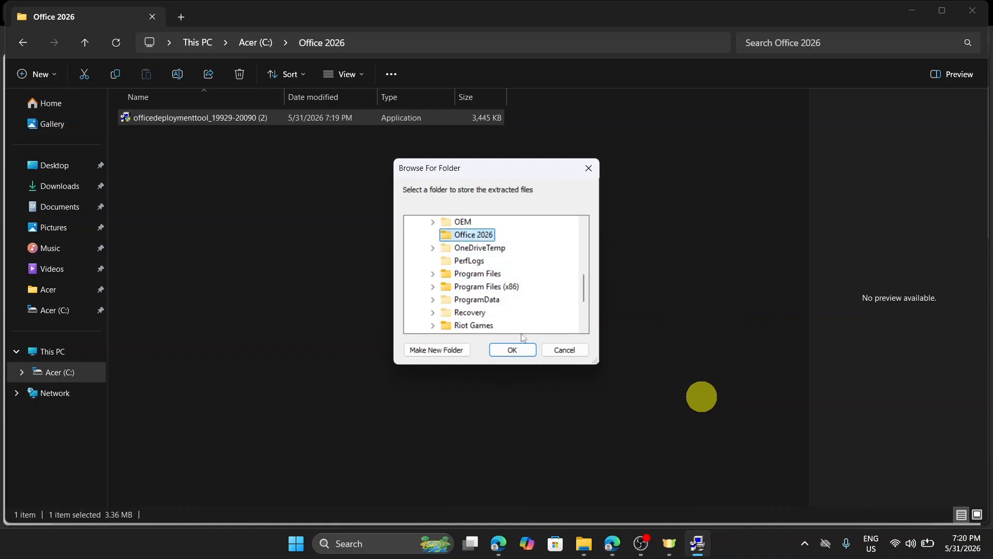
click(514, 351)
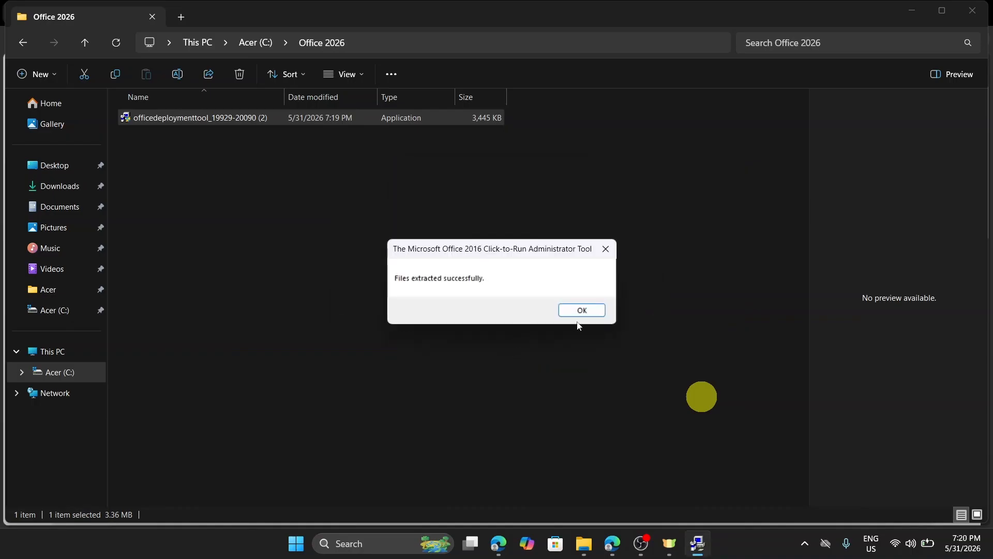
click(582, 309)
Examine the extracted configuration and setup files in the Office 2026 folder
click(374, 225)
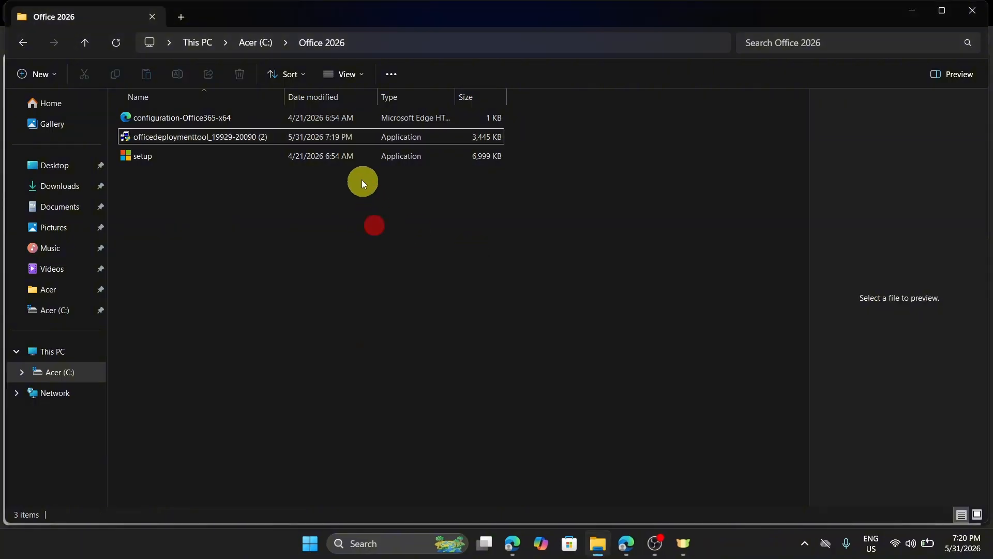
click(331, 160)
click(312, 120)
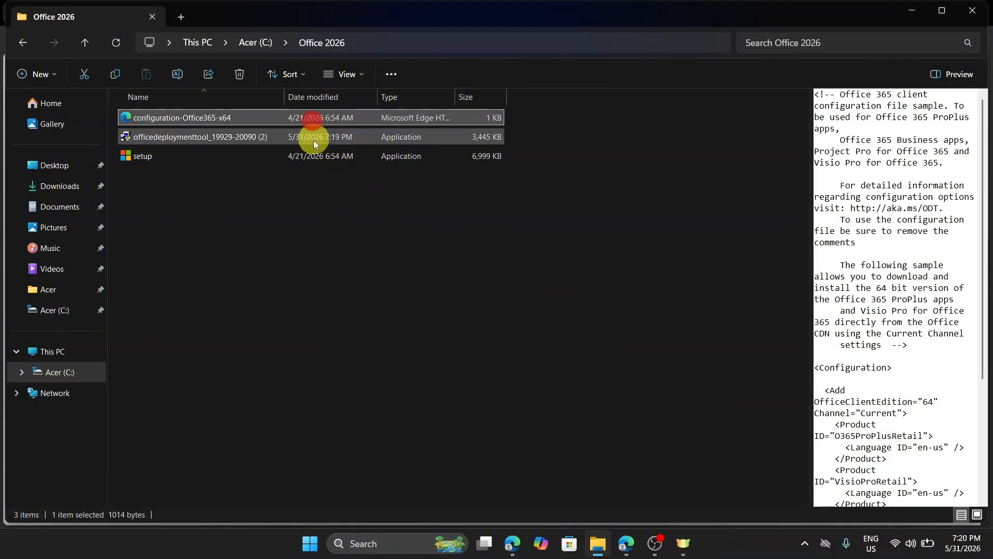
click(320, 135)
click(319, 120)
click(332, 155)
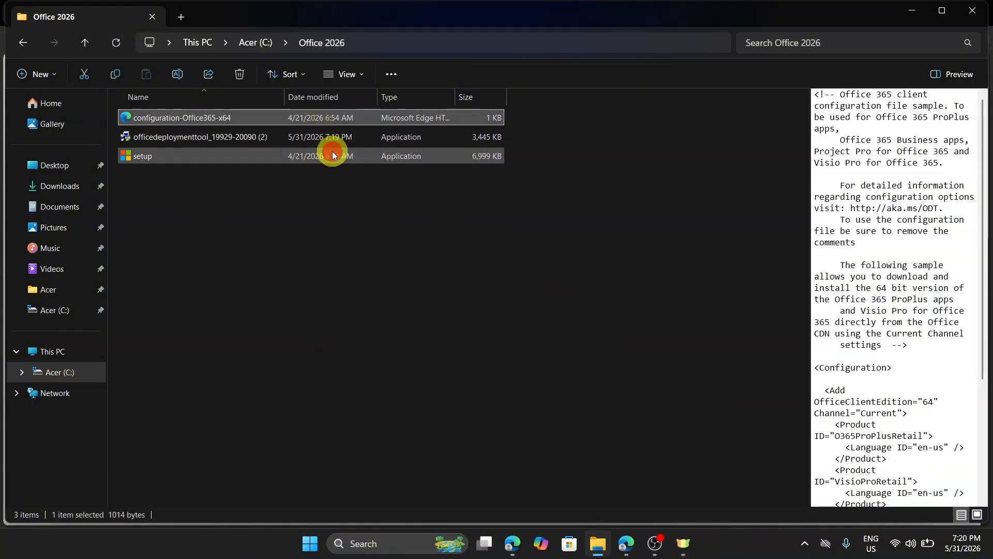
Switch to Microsoft Edge and open the Office Customization Tool site from the "office customization tool" search results
click(635, 544)
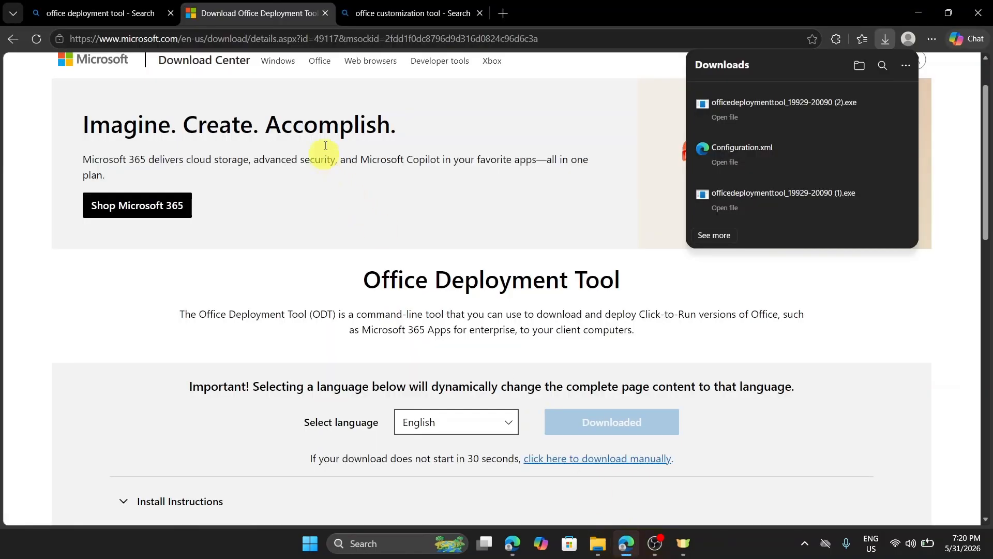
click(377, 11)
click(304, 81)
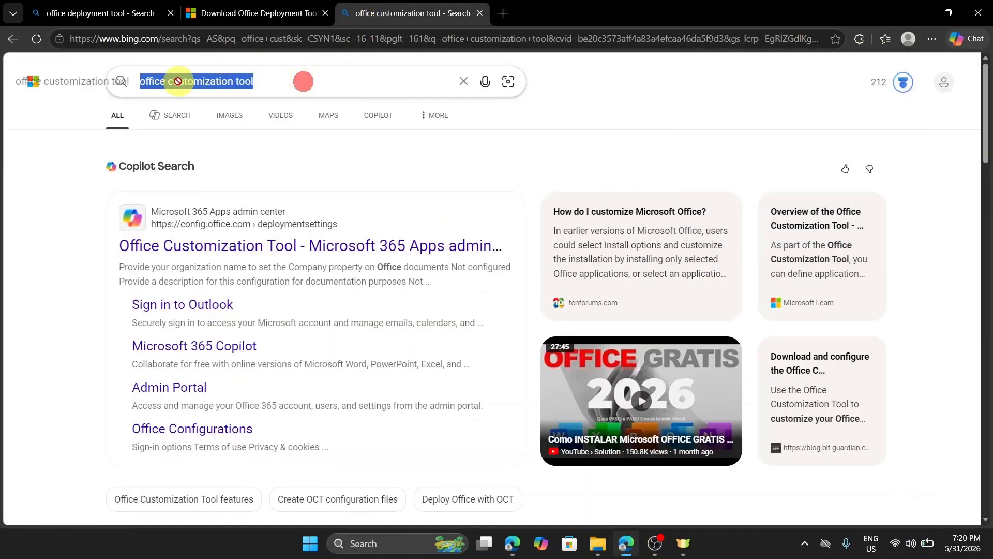
click(181, 82)
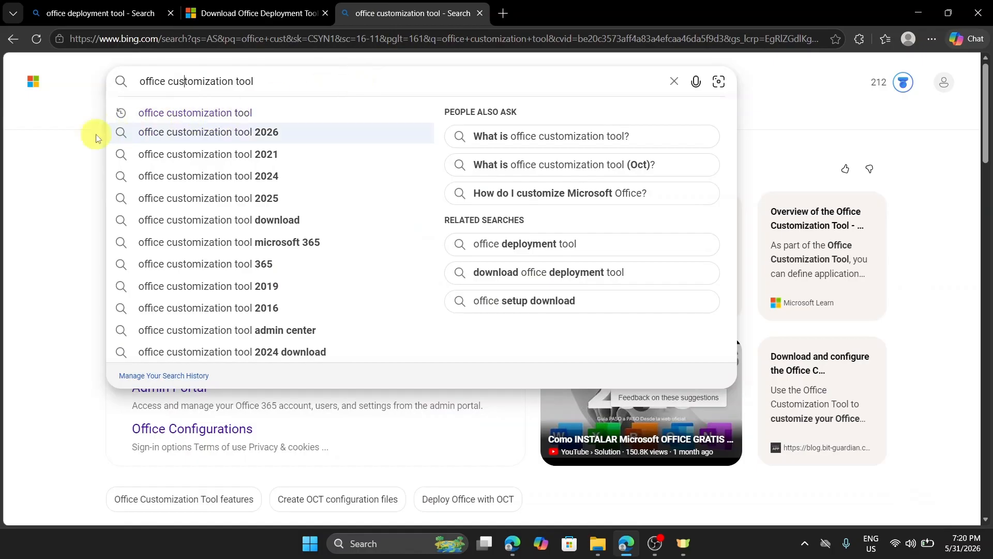
click(79, 166)
click(216, 237)
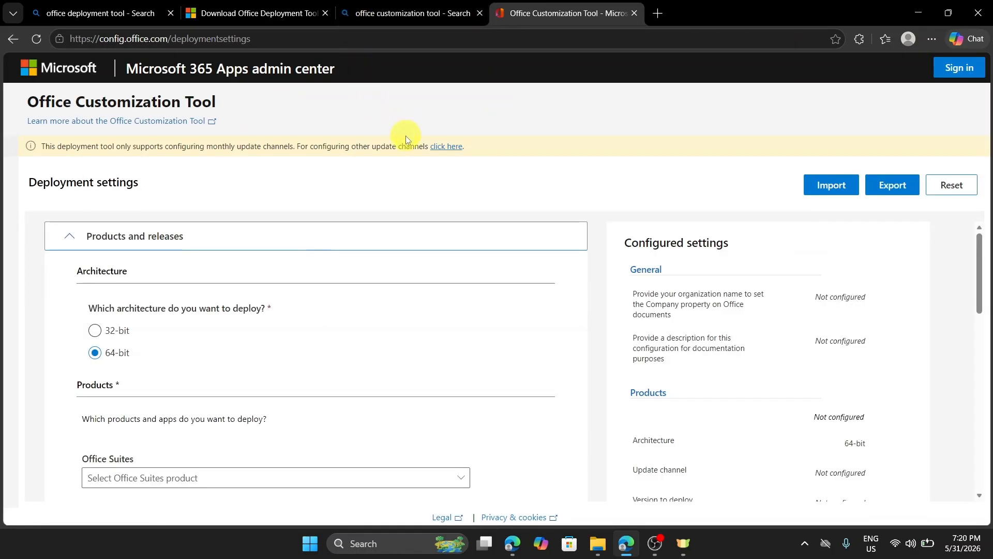
Switch the deployment architecture to 32-bit and back to 64-bit
drag(77, 271, 128, 275)
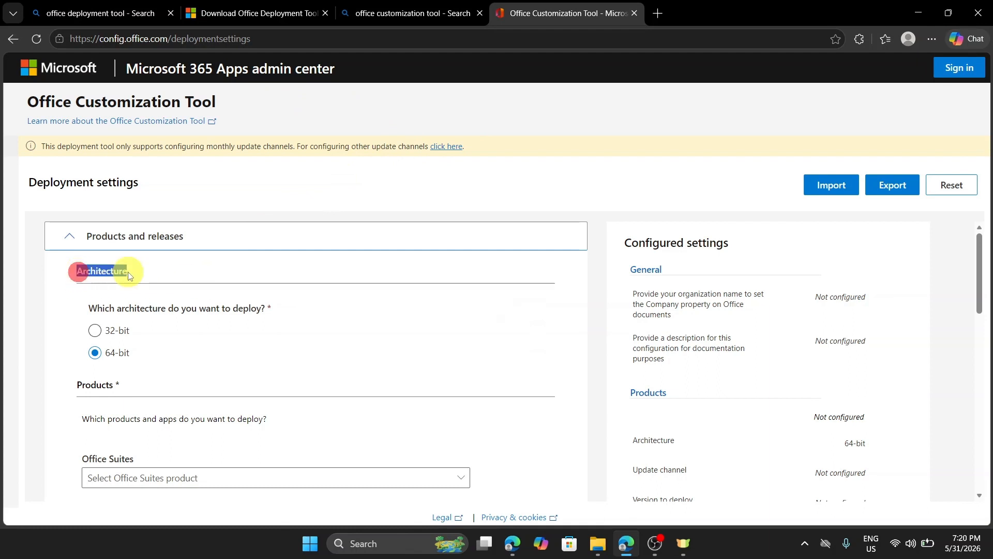
scroll(245, 268, down, 1)
click(238, 278)
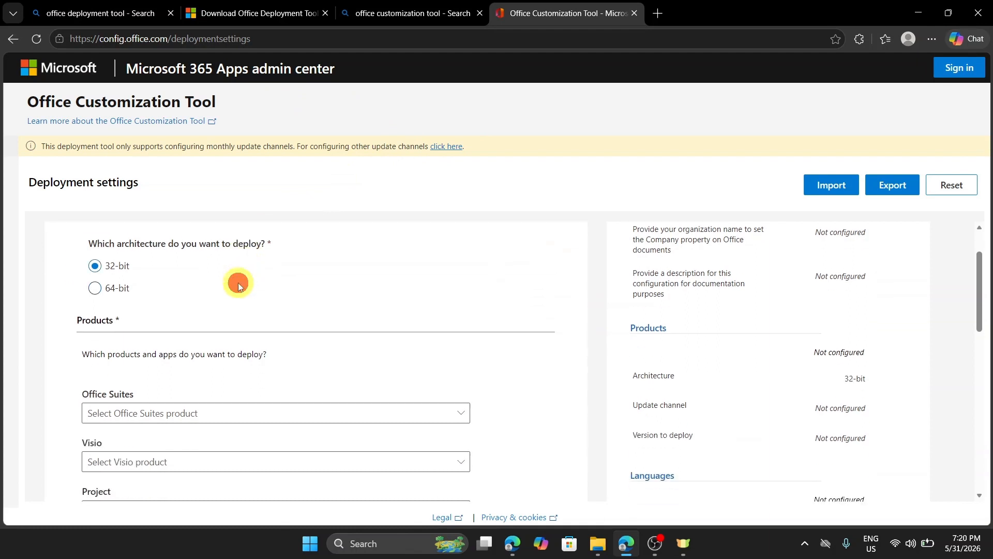
click(238, 283)
Open System Information from a Windows search, check the computer's System Type, and return to the Office Customization Tool
click(405, 538)
text(settings)
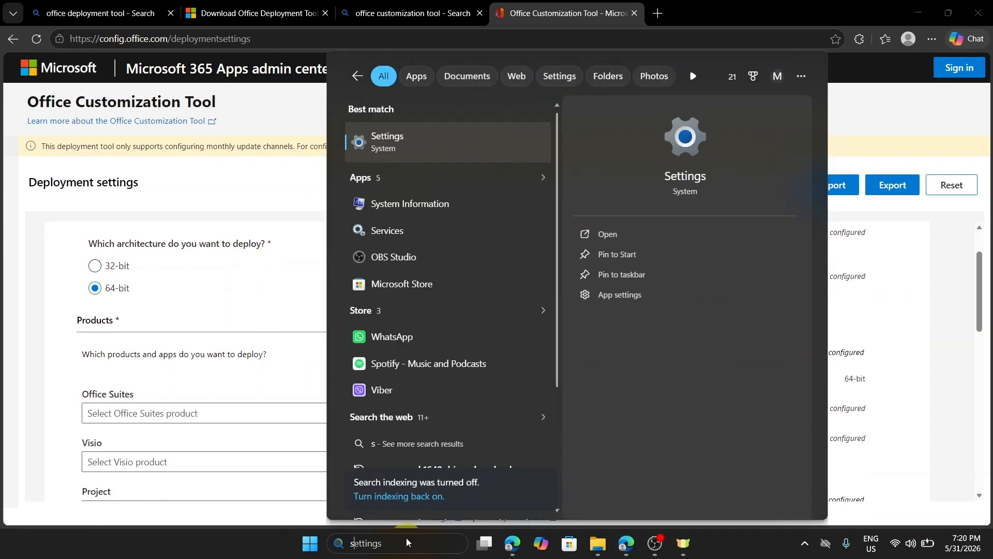
text(yste)
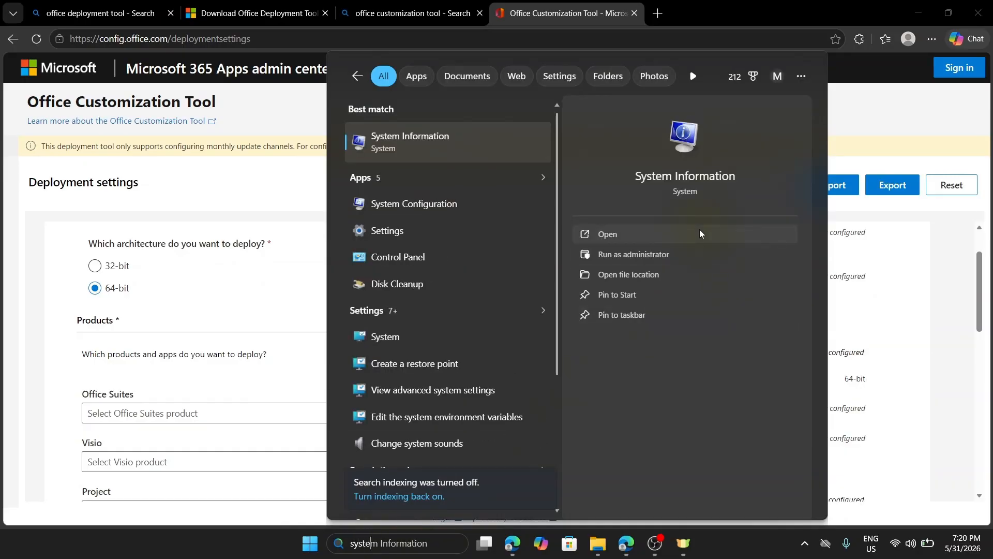
click(700, 233)
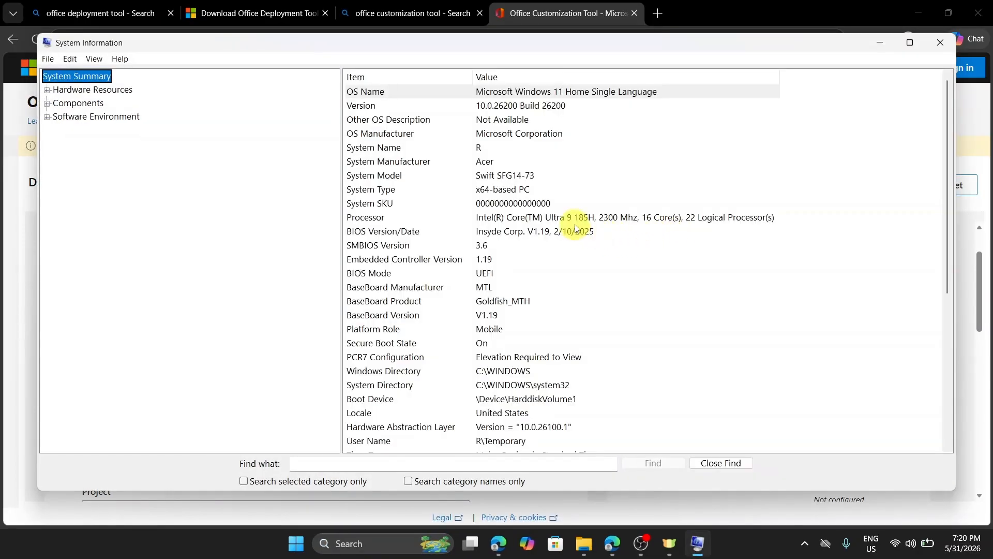
click(482, 197)
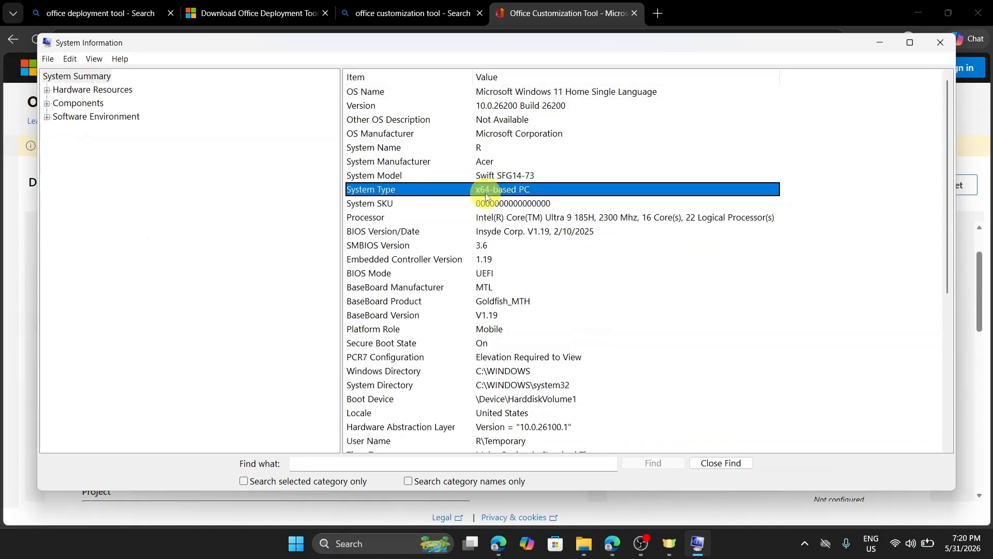
click(880, 42)
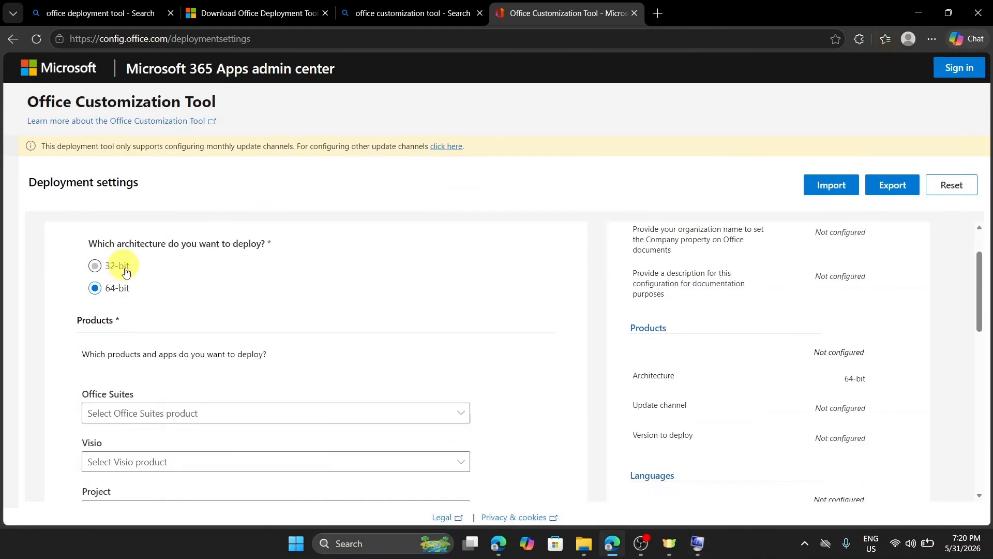
Choose the 64-bit architecture and select Microsoft 365 Apps for business (no Teams) as the Office suite
click(103, 290)
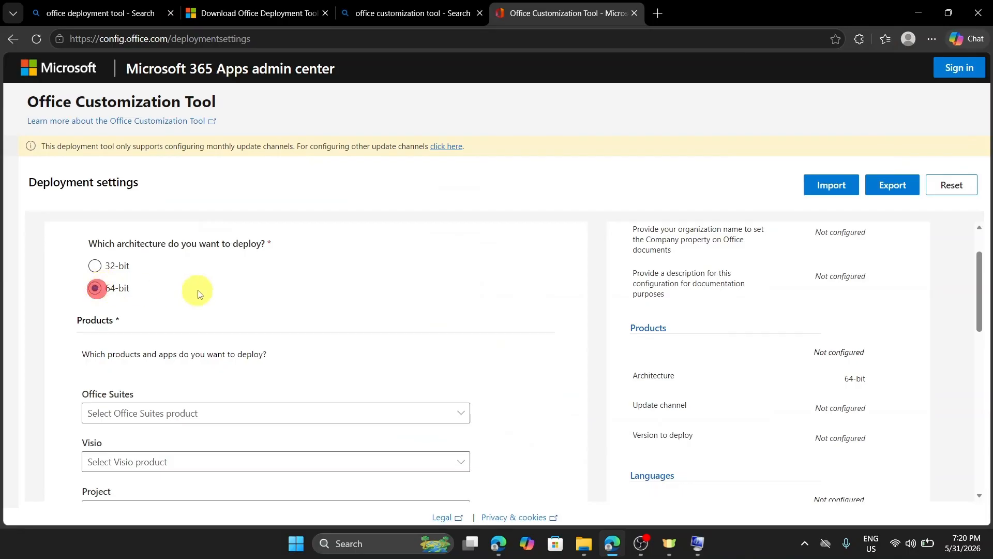
scroll(197, 290, down, 1)
click(207, 357)
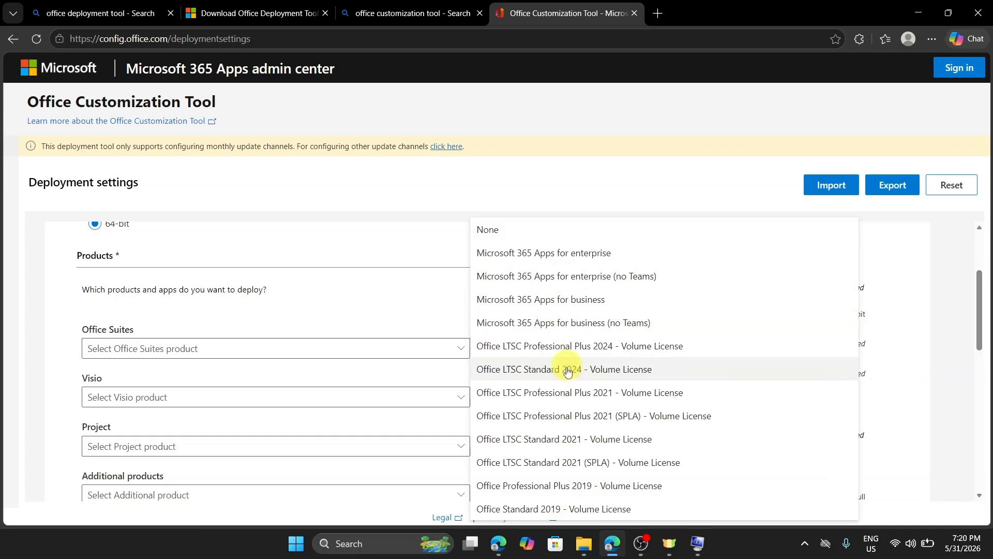
click(568, 323)
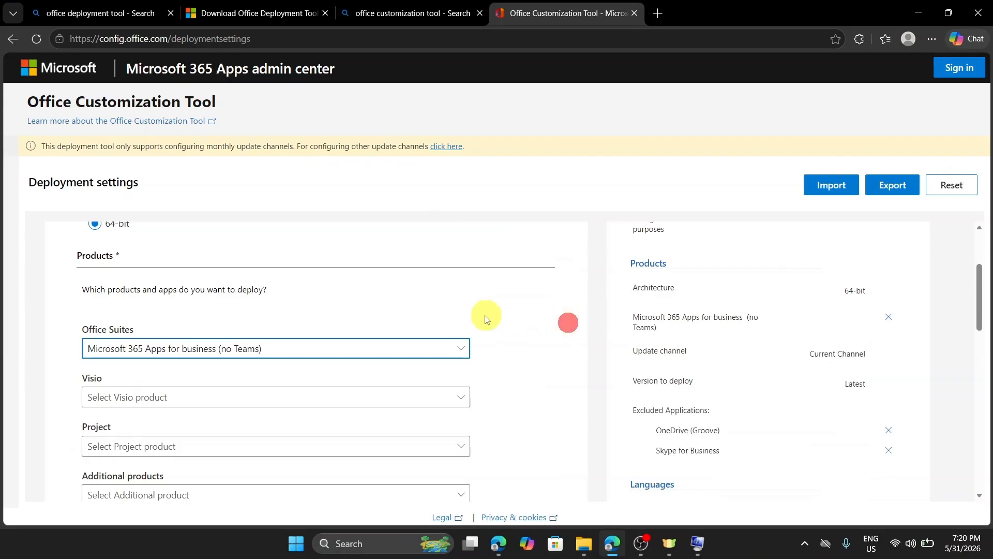
Exclude Access, Excel, OneDrive Desktop, OneNote, both Outlook versions, PowerPoint and Publisher from the deployed apps, leaving only Word enabled
scroll(424, 314, down, 1)
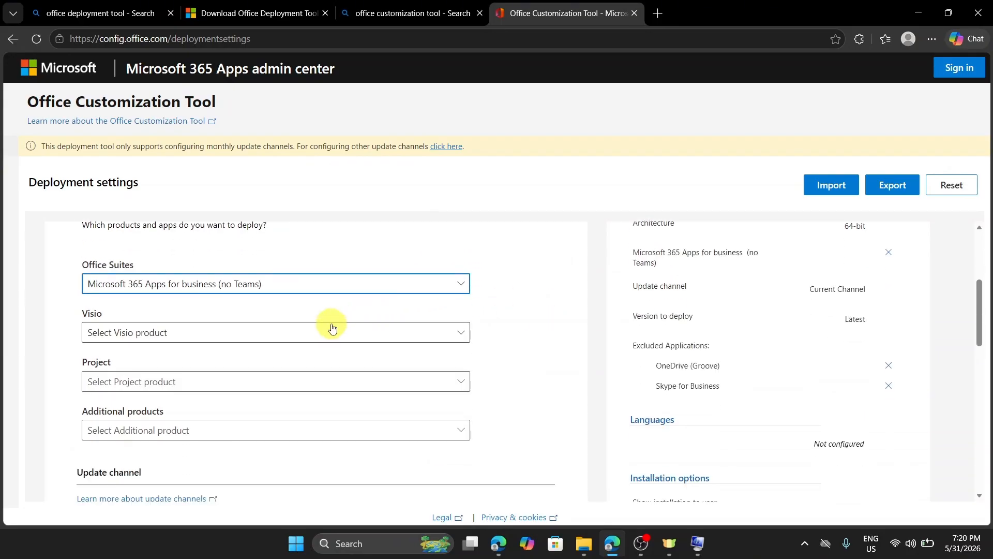
scroll(162, 337, down, 1)
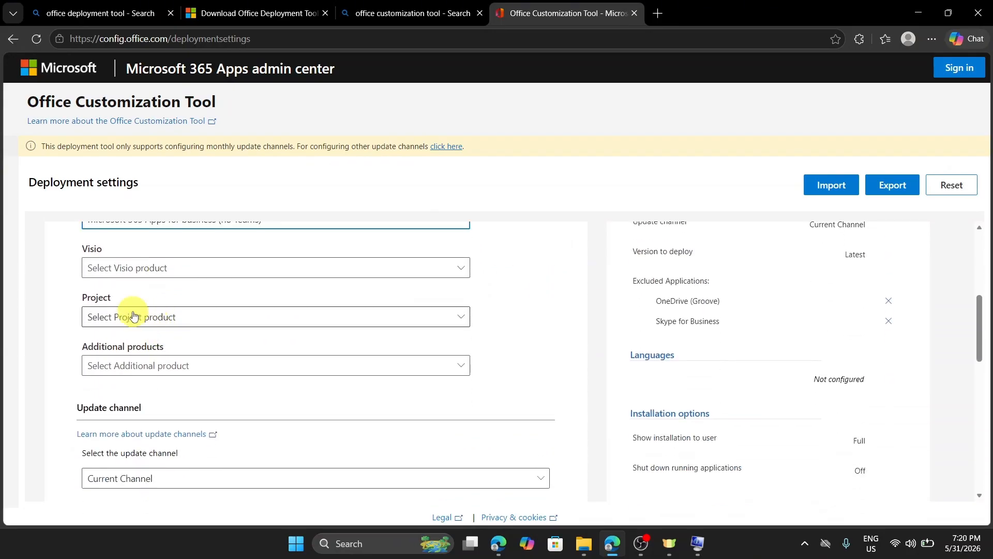
scroll(157, 346, down, 1)
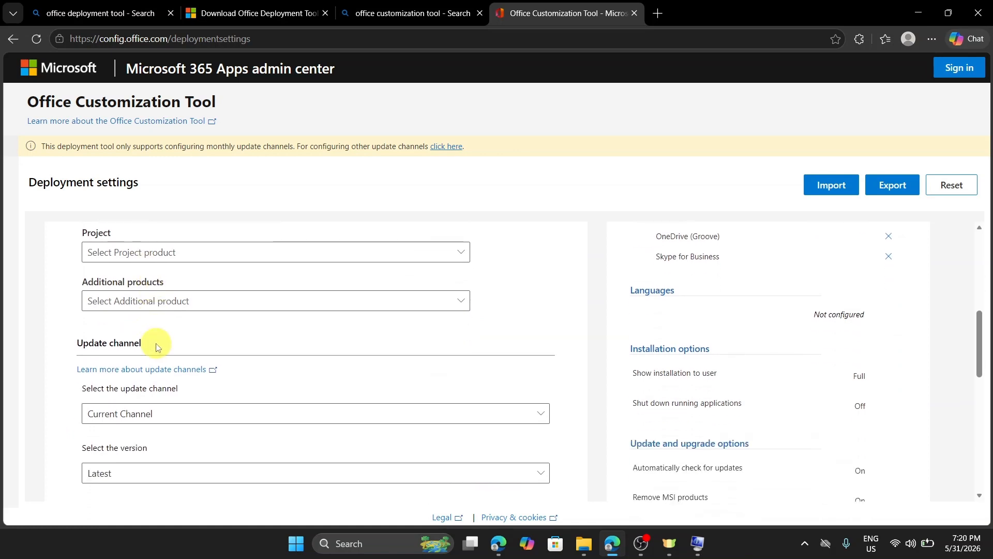
scroll(160, 340, down, 4)
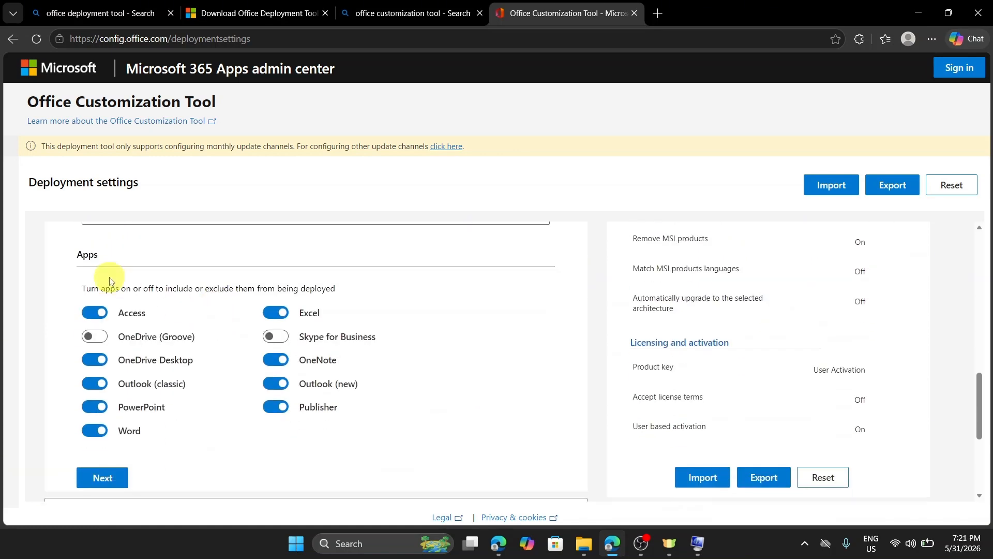
double_click(82, 255)
drag(121, 271, 125, 273)
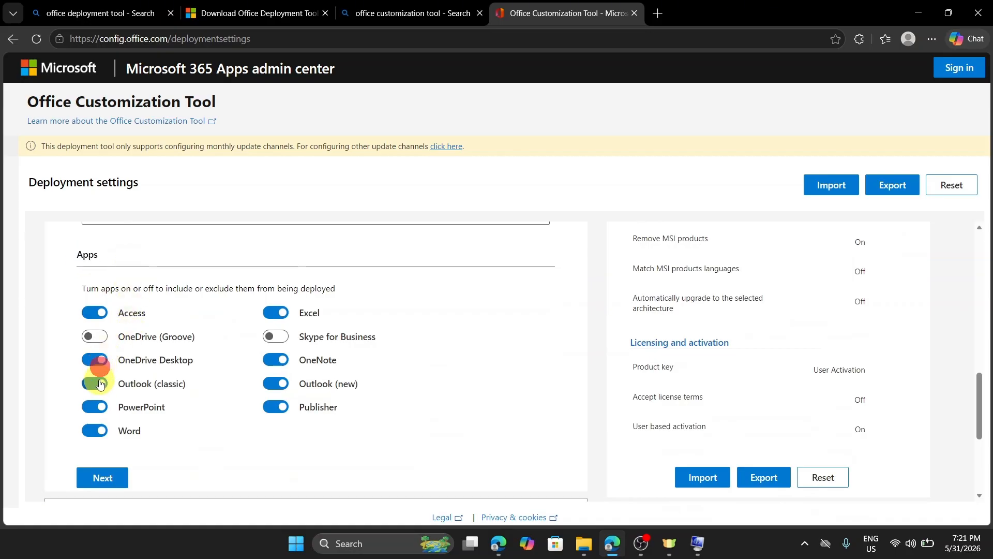
click(98, 383)
click(96, 407)
click(280, 407)
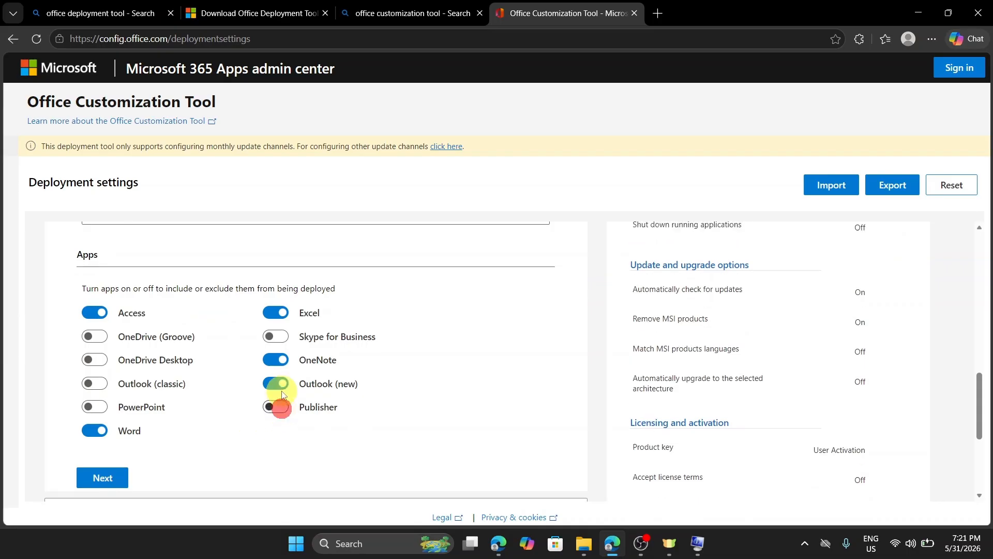
click(282, 385)
click(276, 361)
click(277, 312)
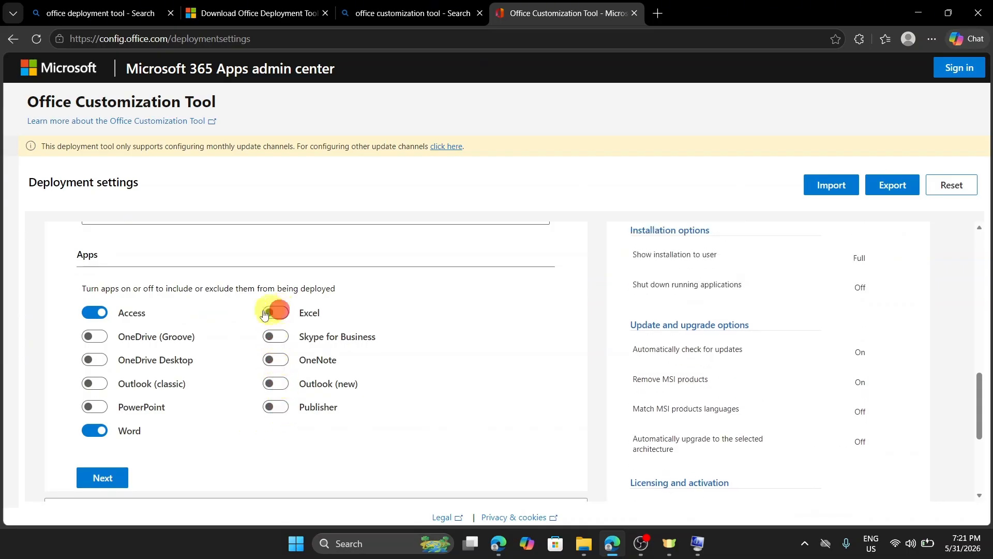
click(91, 312)
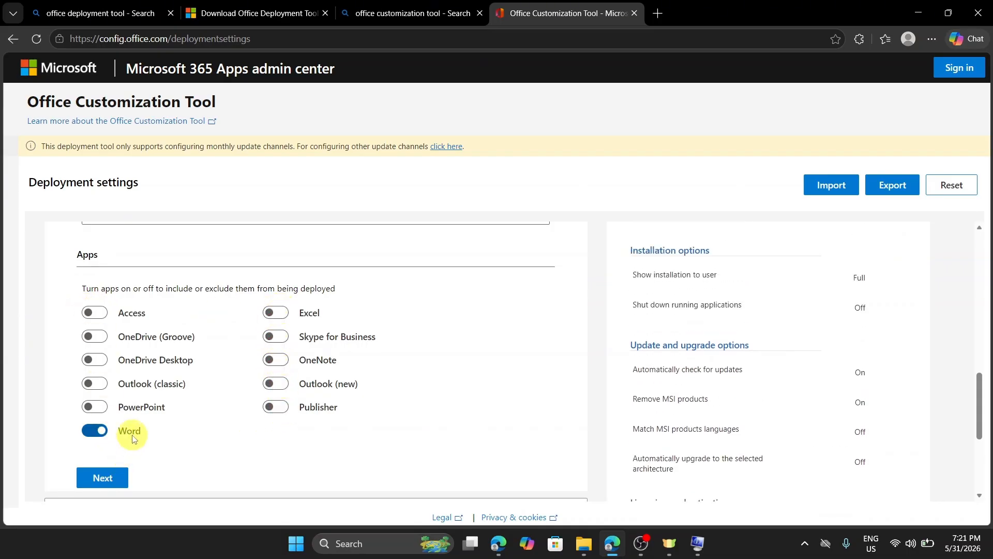
Continue to the language settings and set the primary language to English (United States)
scroll(133, 435, down, 2)
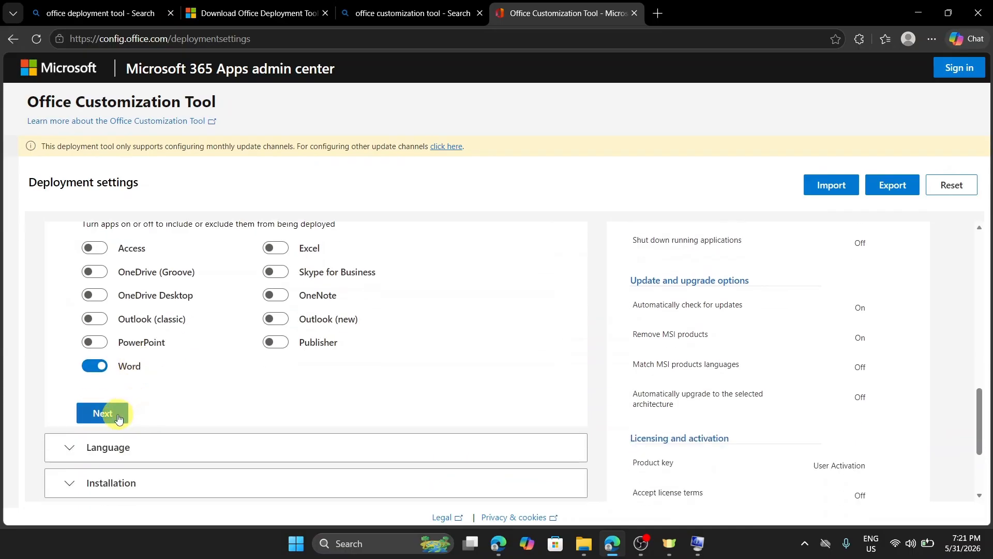
click(117, 417)
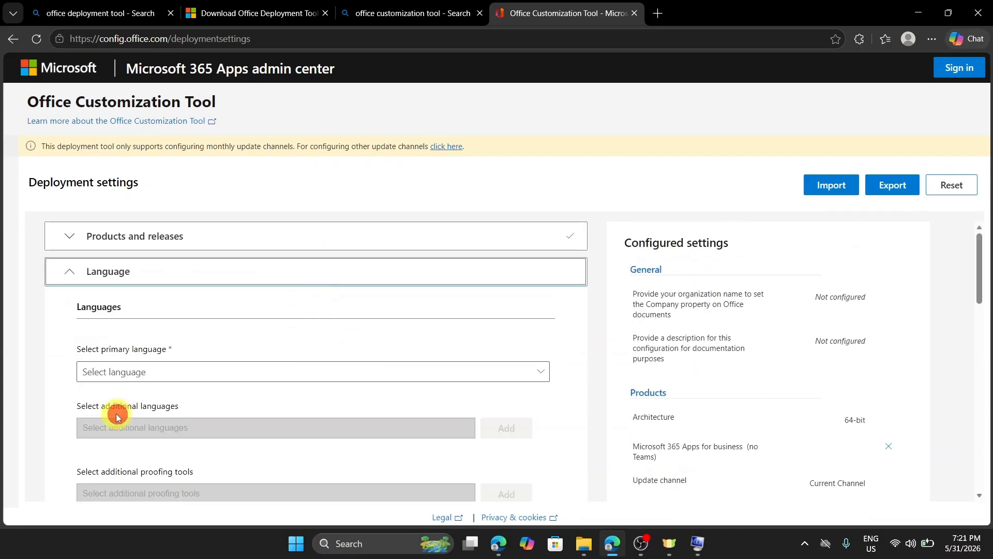
click(138, 372)
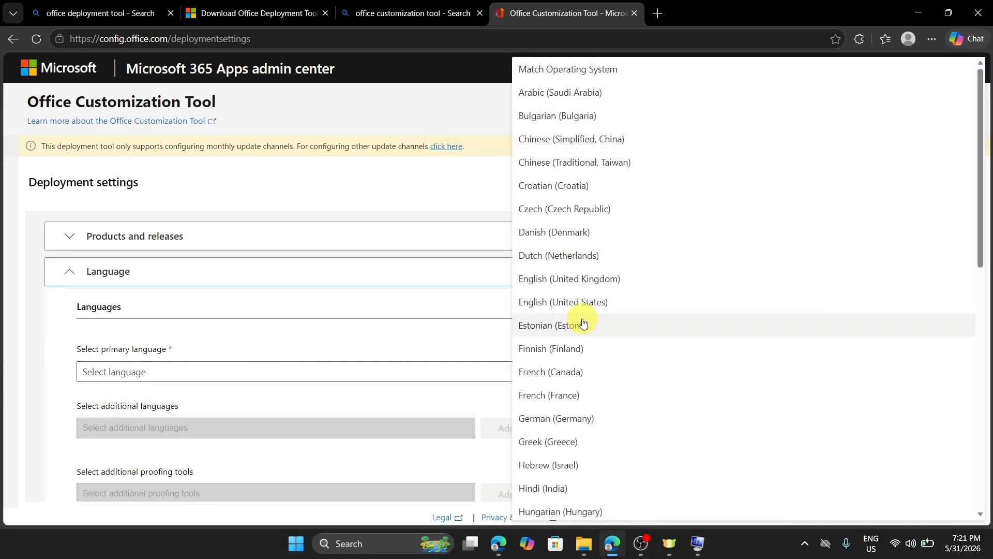
click(589, 303)
scroll(527, 325, down, 2)
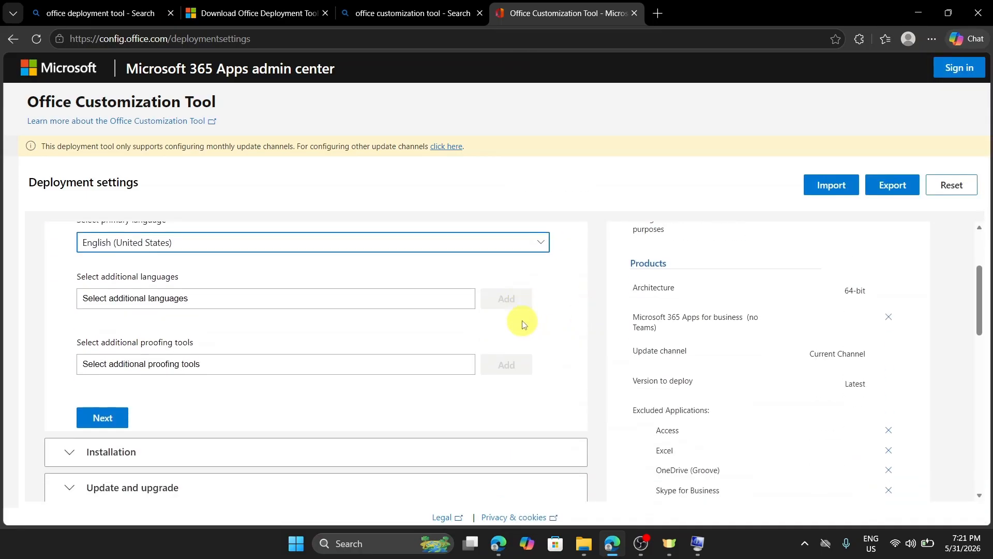
scroll(520, 322, up, 3)
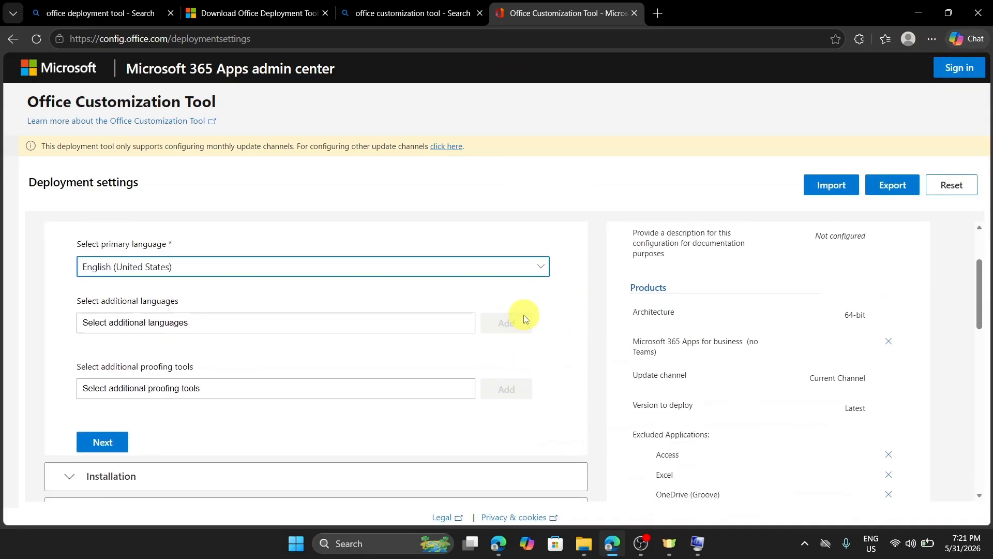
Export the configuration as Configuration.xml with Office Open XML formats as default, accepting the license terms and keeping the flagged download
click(897, 191)
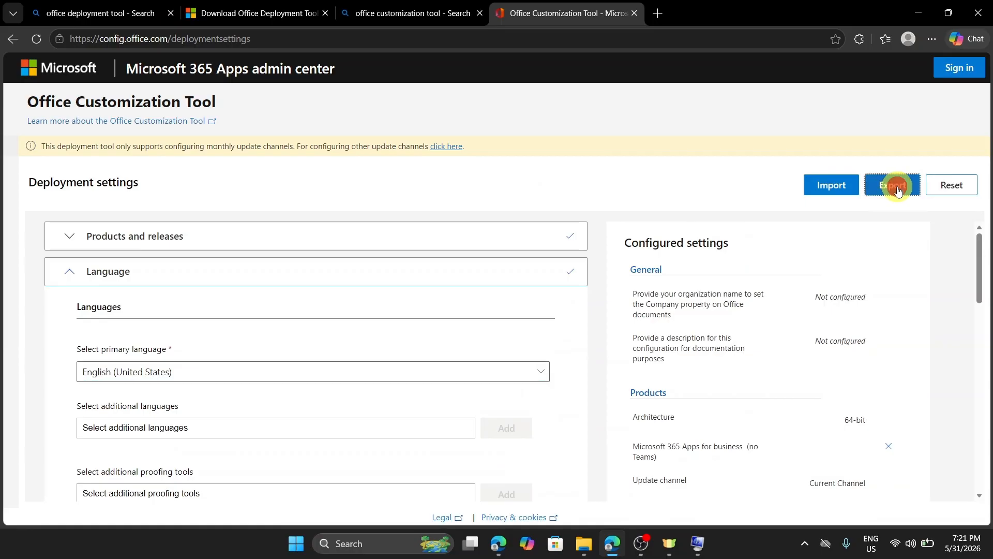
click(293, 285)
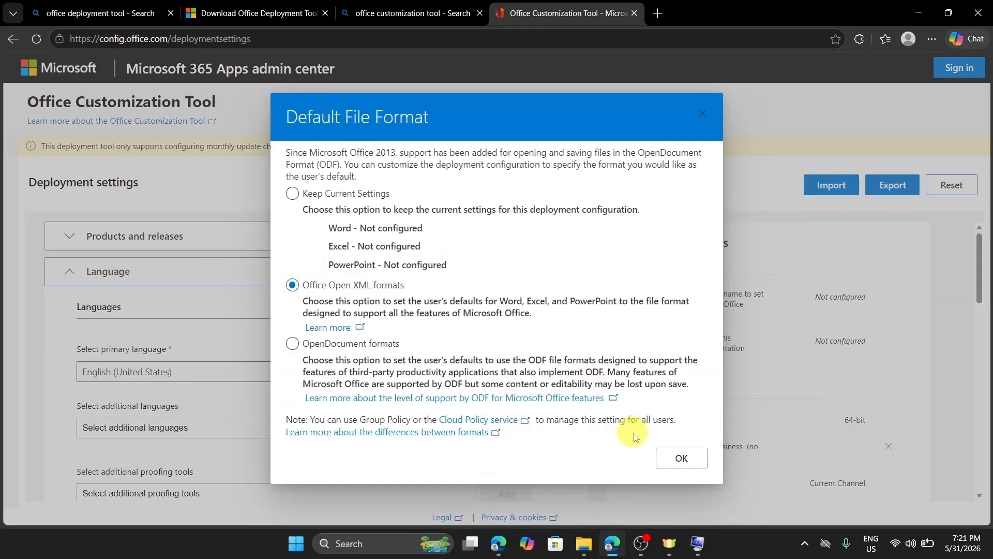
click(681, 458)
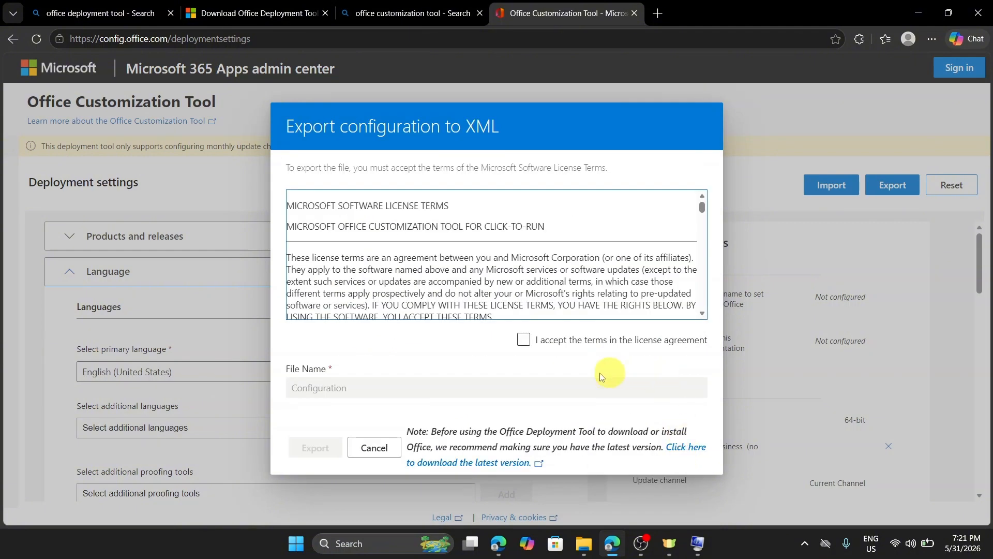
click(524, 340)
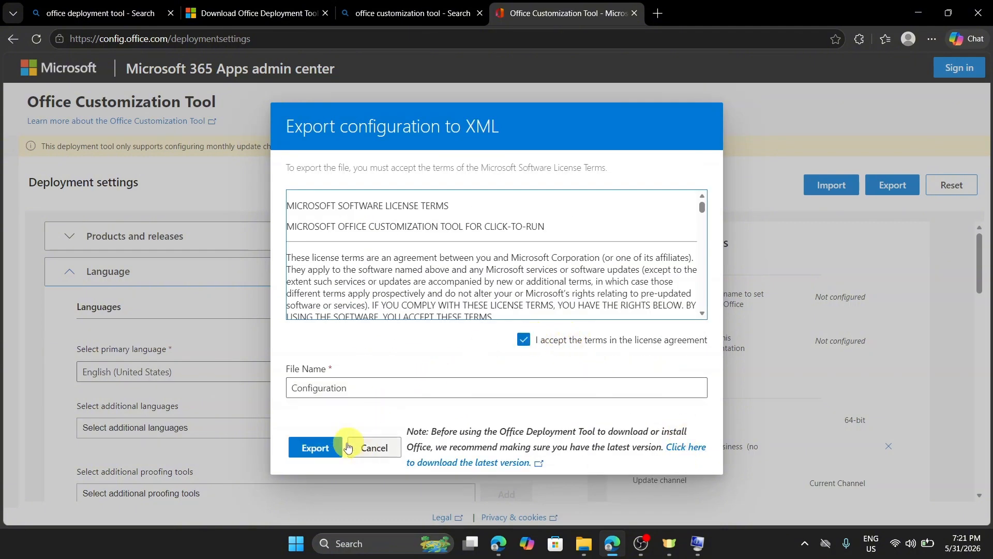
click(322, 448)
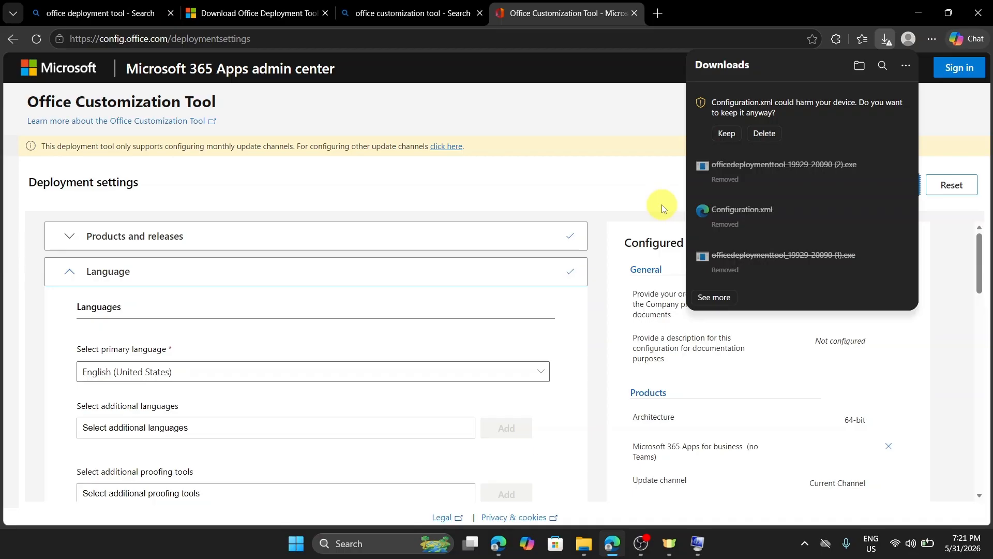
click(727, 133)
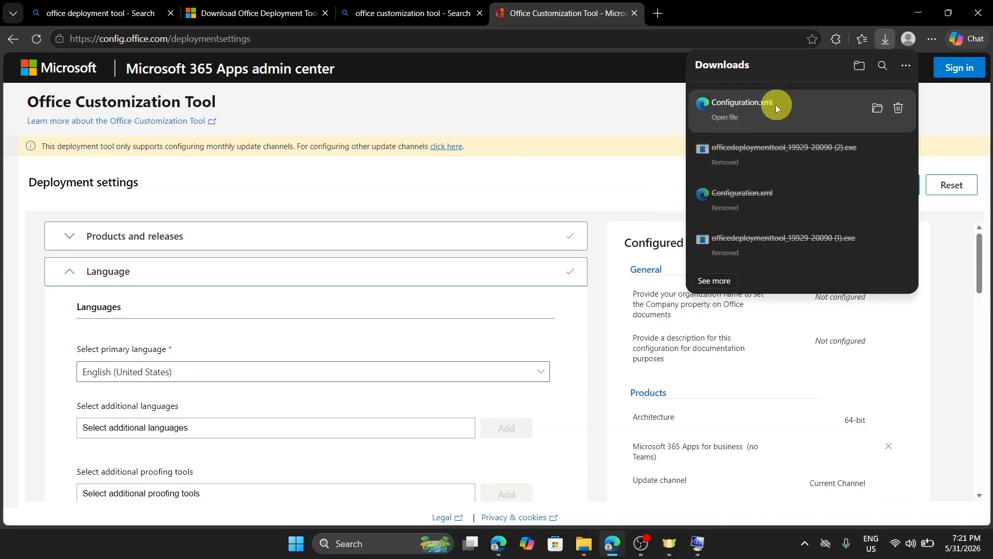
Show the downloaded Configuration file in File Explorer and move it from Downloads to C:\Office 2026
click(879, 109)
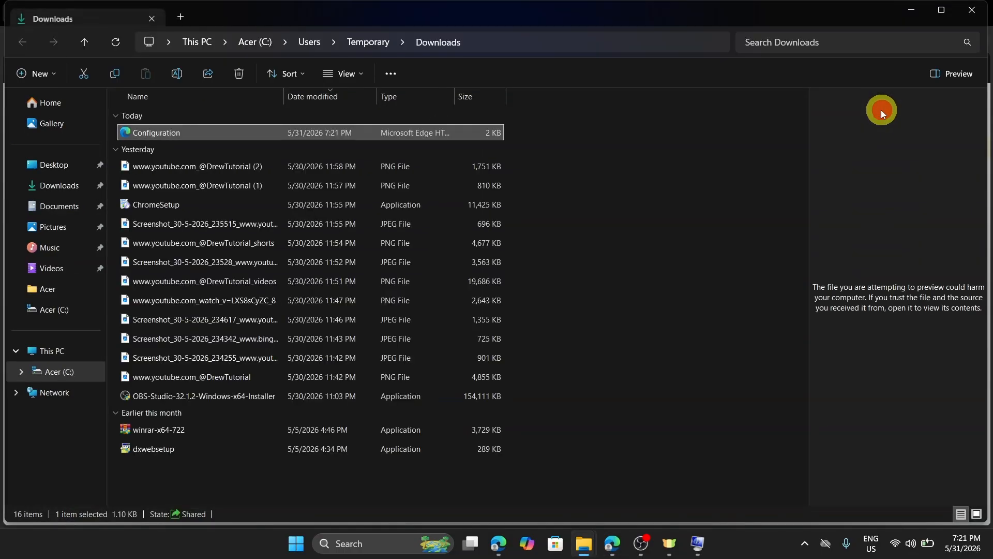
right_click(325, 129)
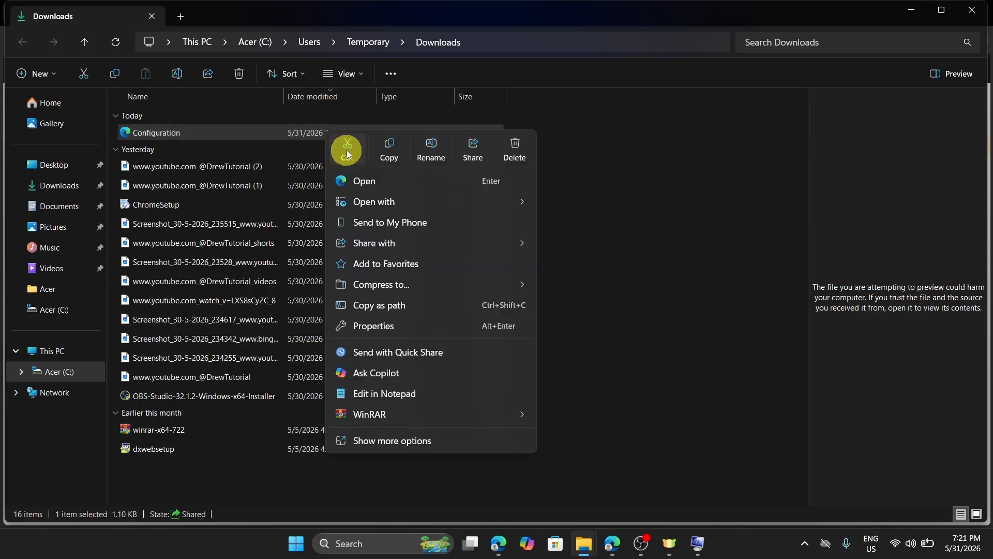
click(347, 152)
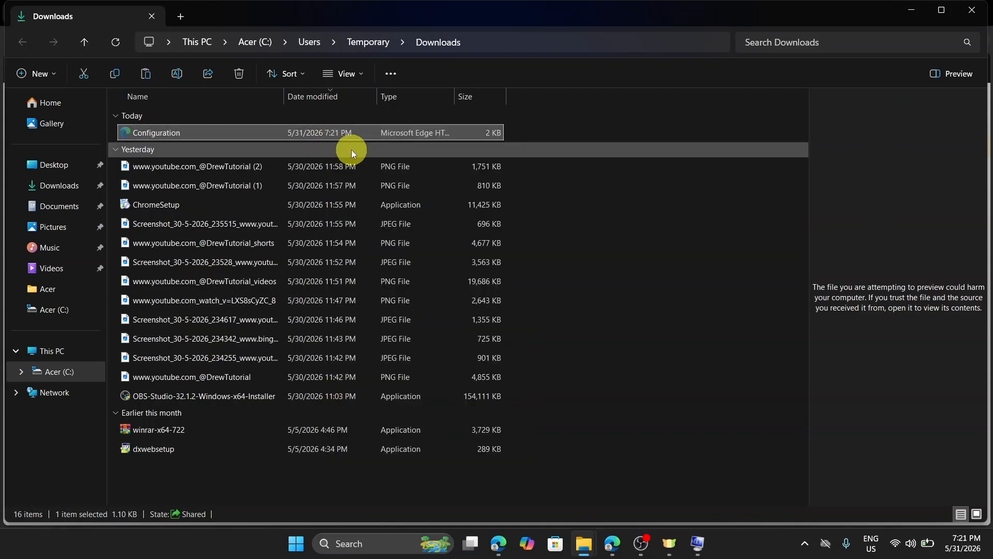
click(57, 371)
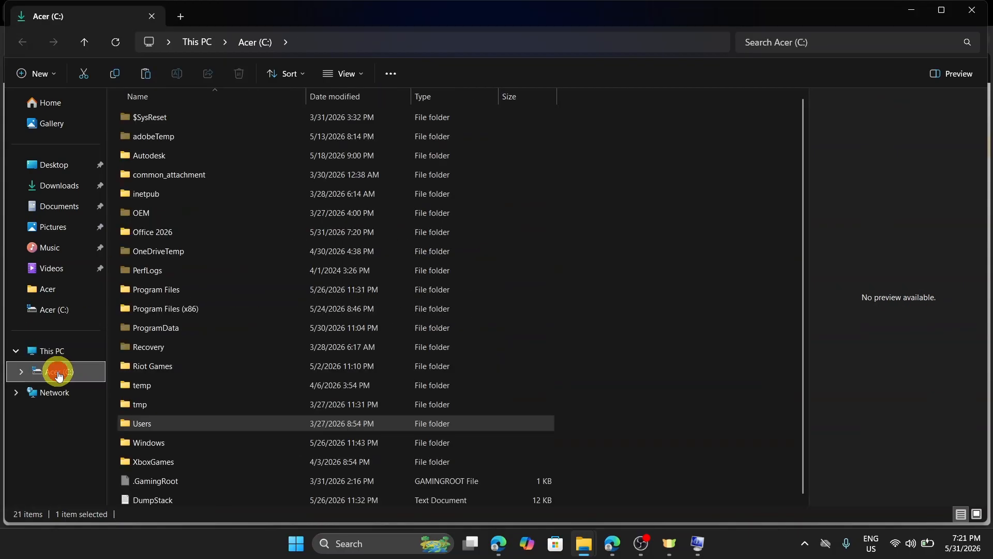
click(354, 233)
double_click(355, 232)
right_click(355, 234)
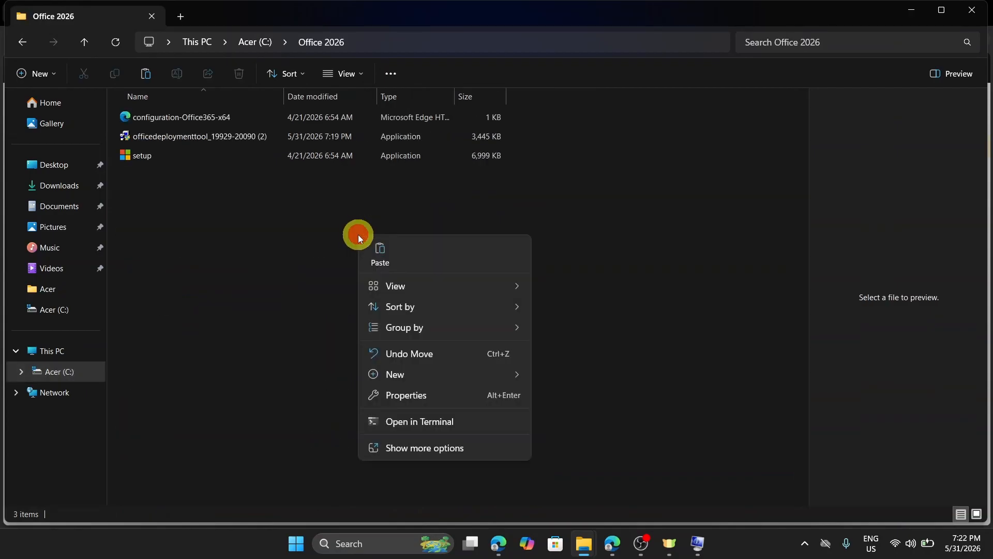
click(374, 251)
click(353, 238)
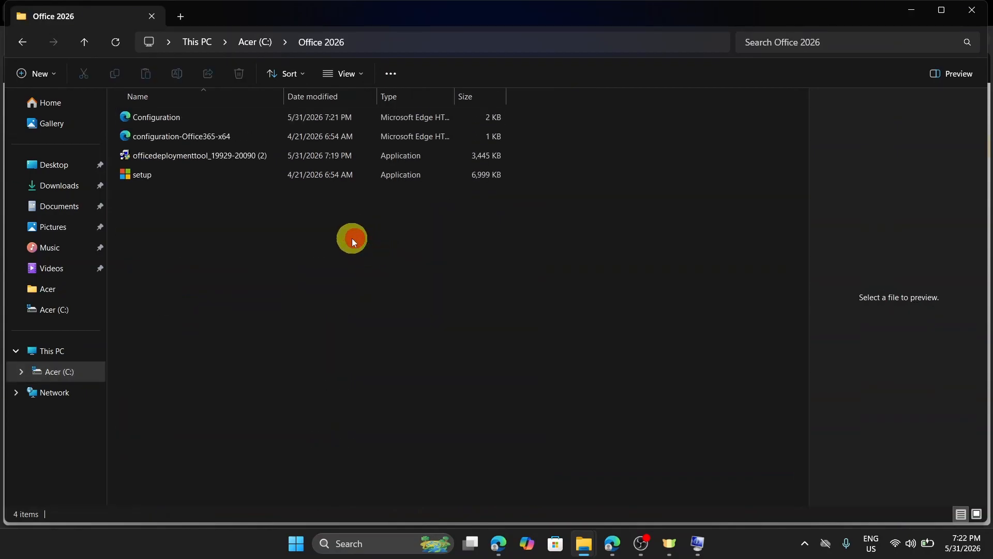
Find Command Prompt with a Windows search for "cmd" and run it as administrator, allowing it to make changes
click(393, 46)
click(382, 263)
click(375, 554)
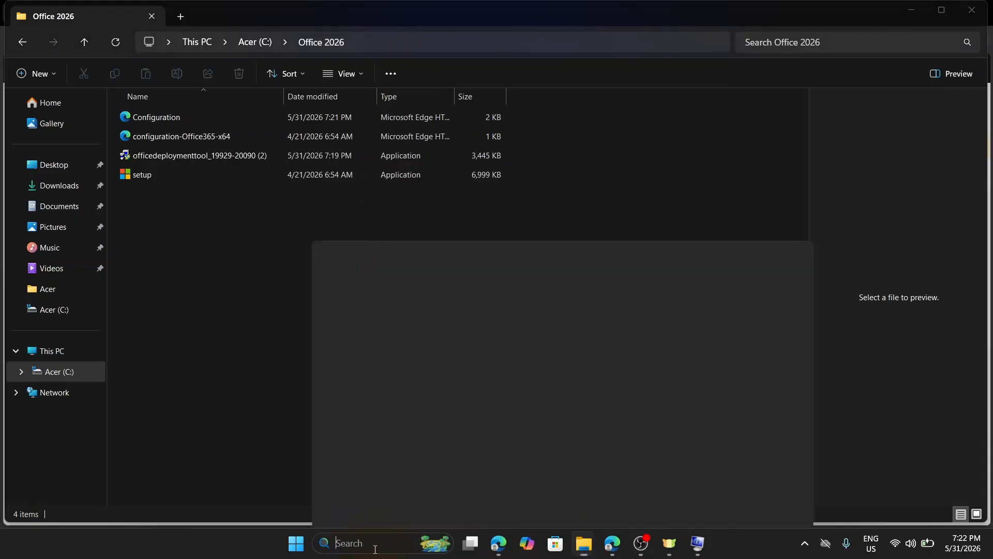
text(cmd)
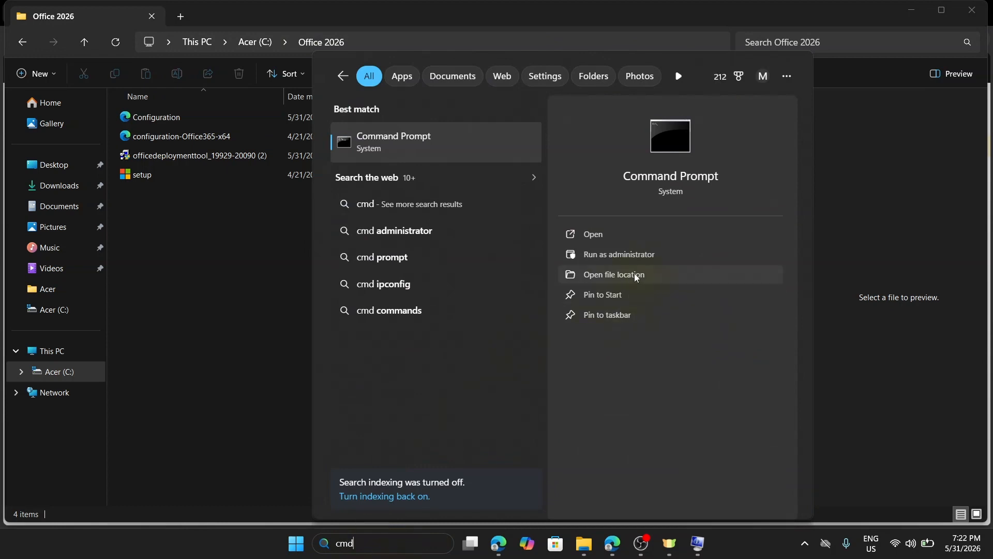
click(638, 257)
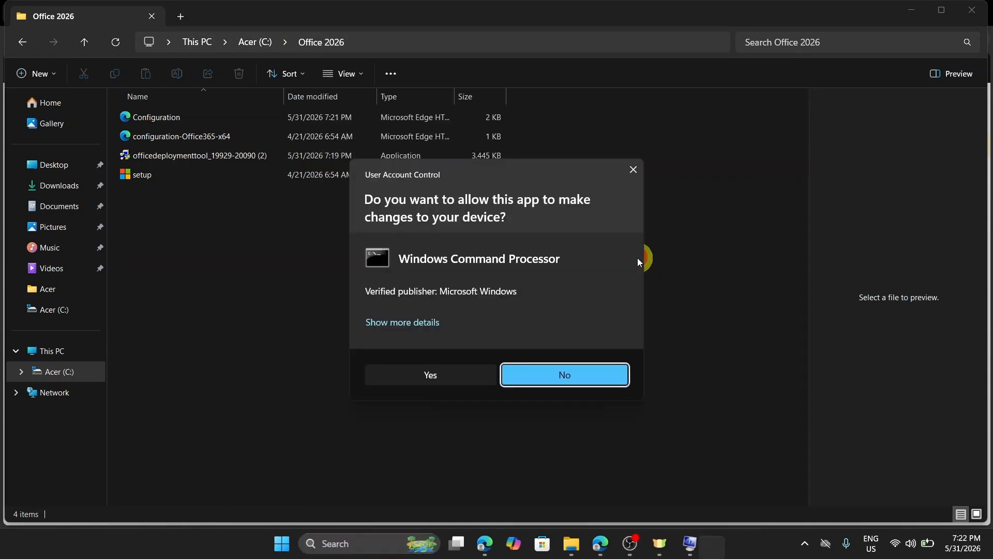
click(446, 376)
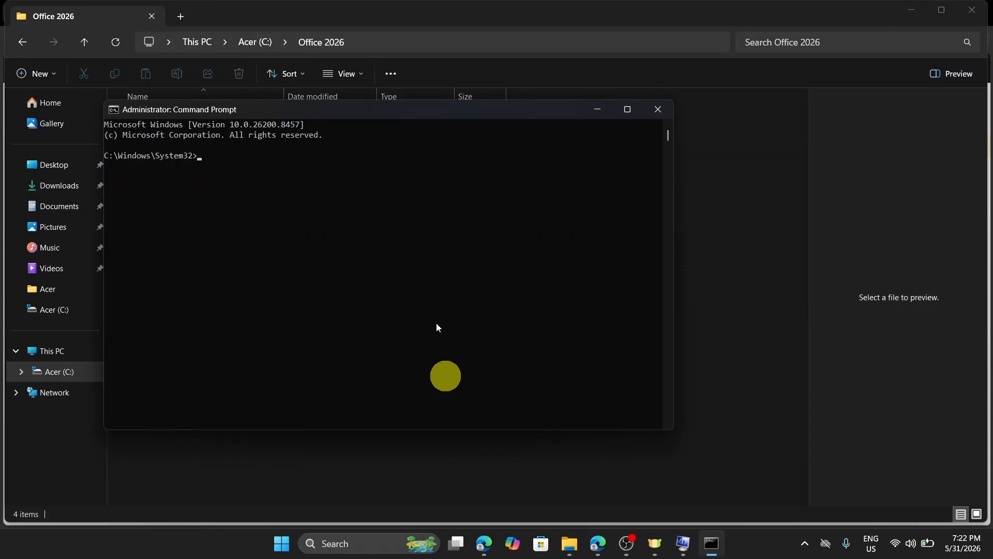
From C:\Office 2026, run "setup /configure configuration.xml" and let the installer close Microsoft Word
text(cd C:\Office 2026)
key(Return)
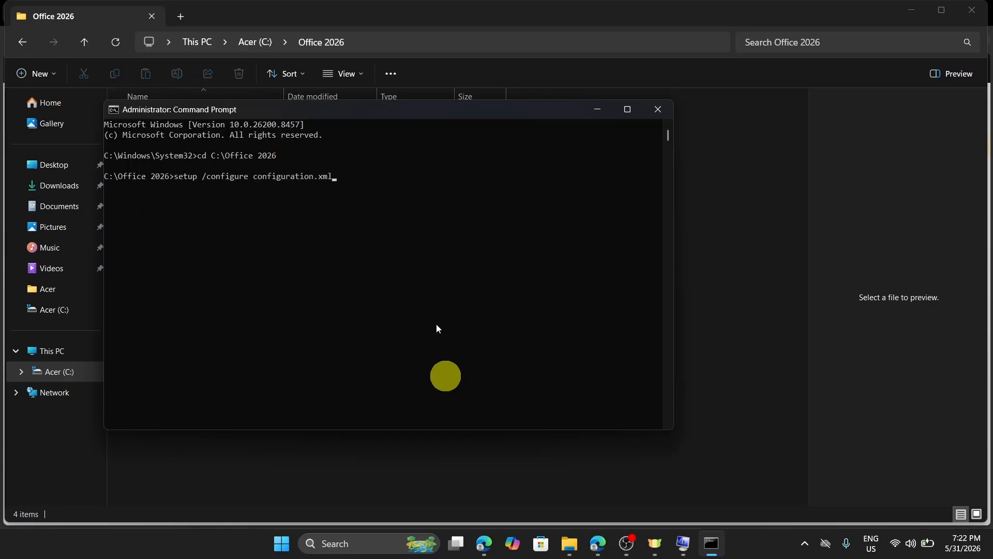
key(Return)
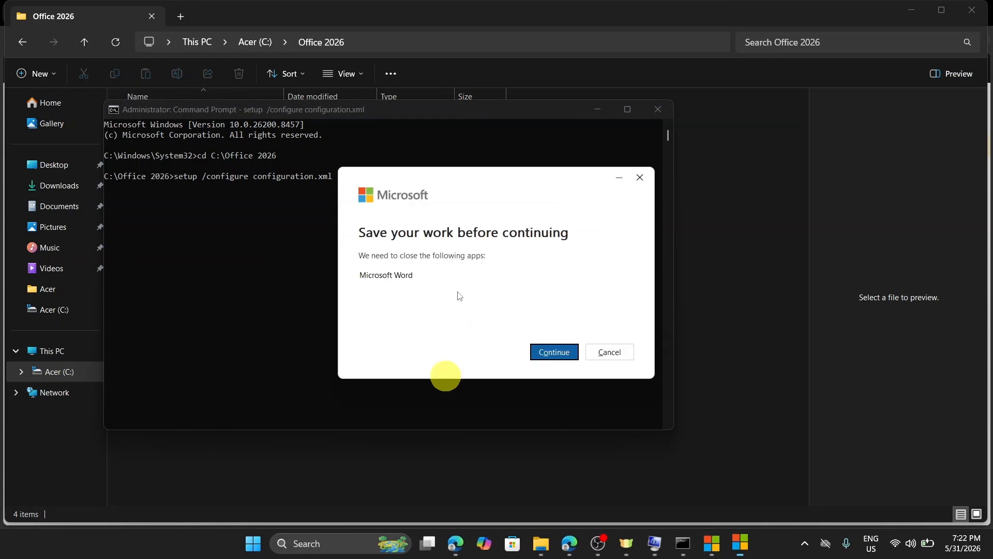
click(569, 353)
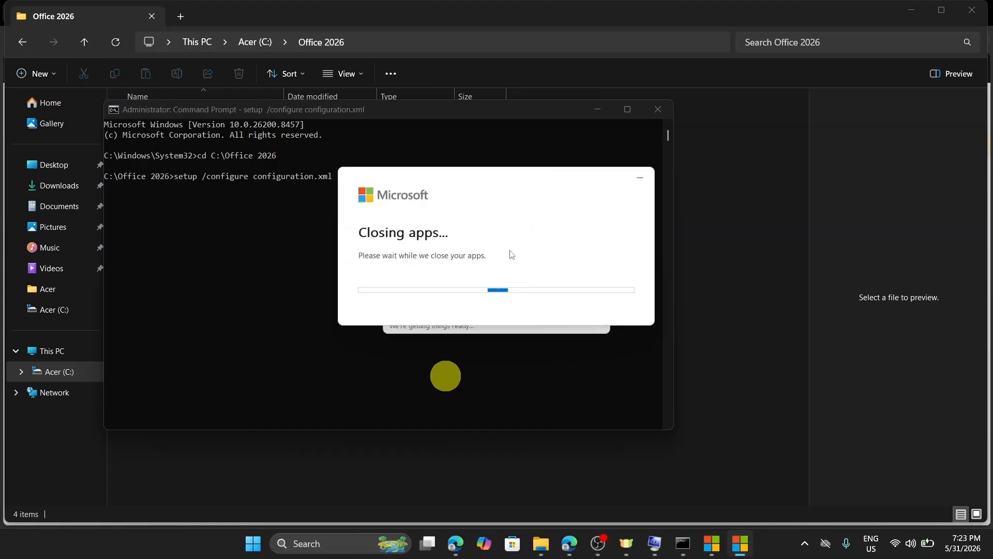
Find Word with a Windows search for "word" and open it
click(362, 544)
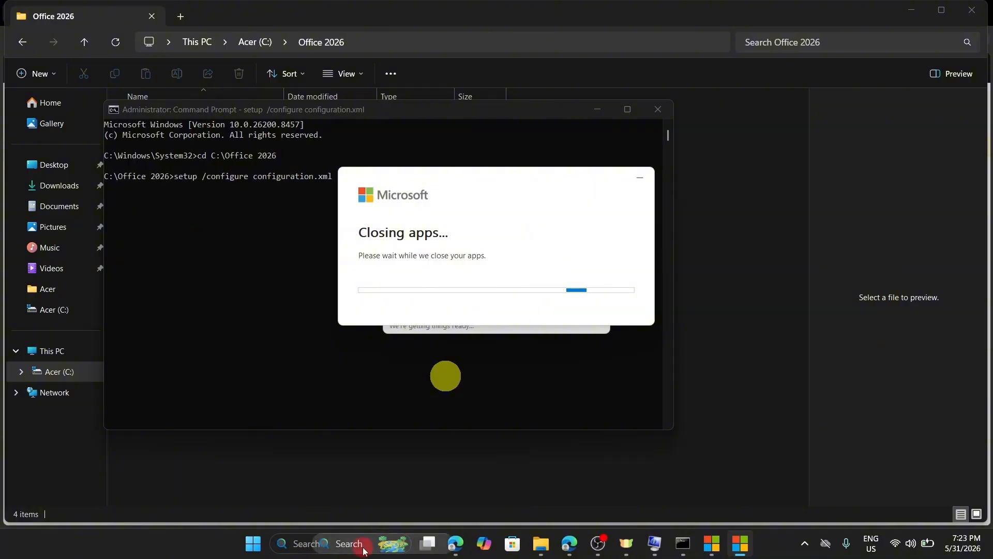
text(word)
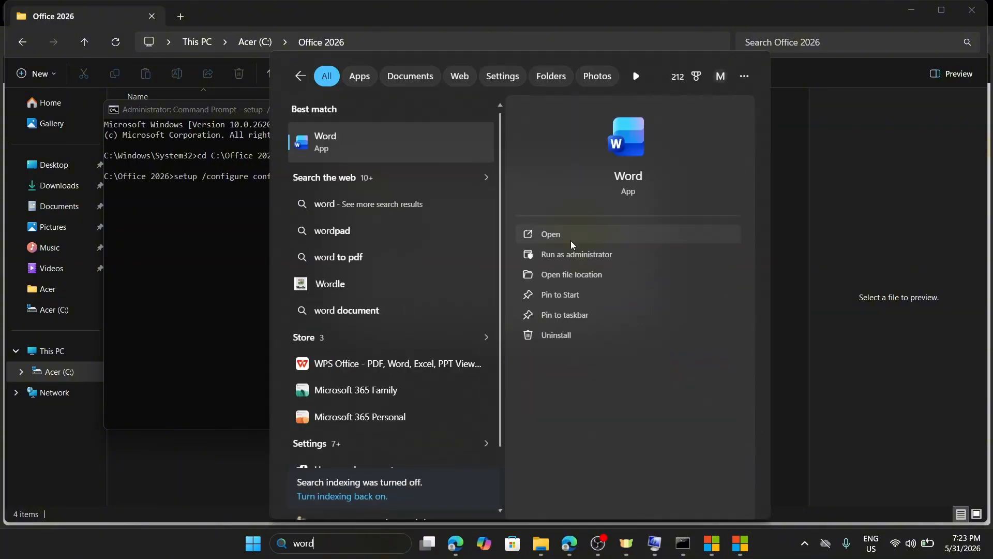
click(570, 237)
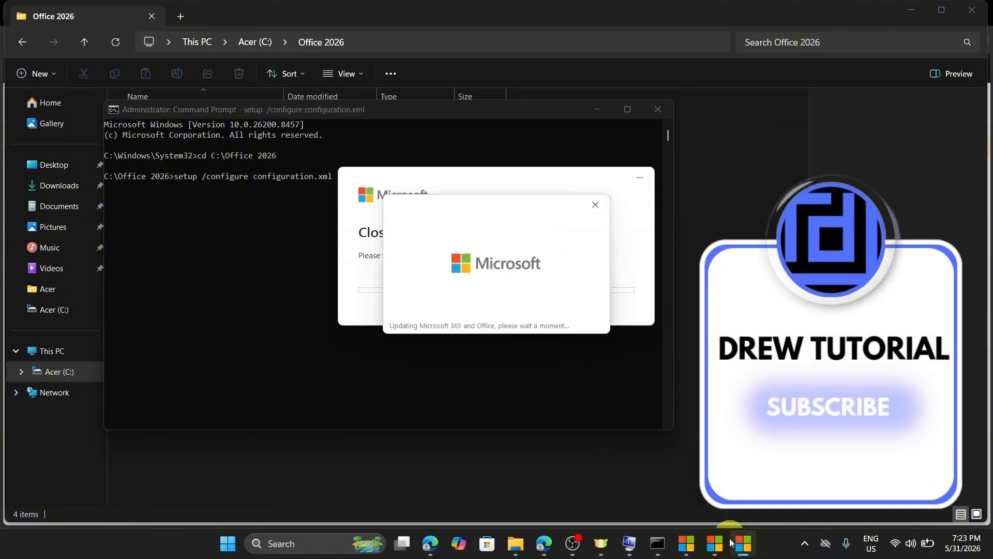